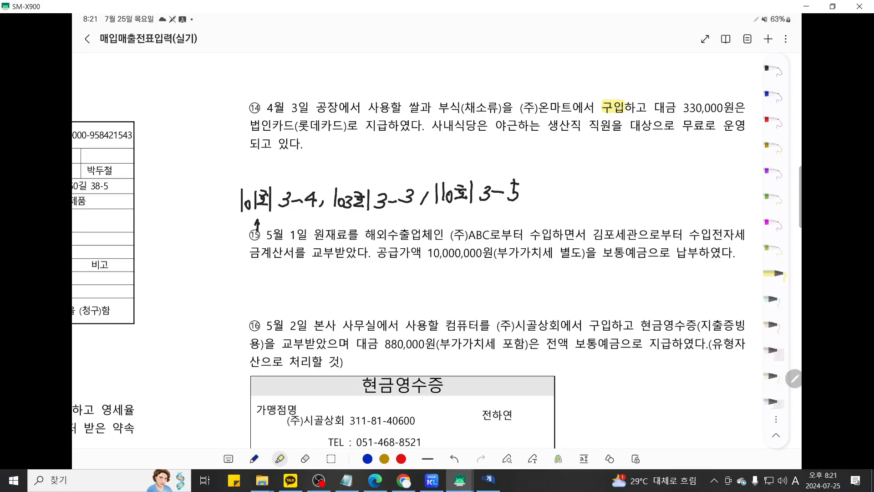
- Highlight 카드 in (롯데카드) and 쌀과 in problem ⑭ in yellow
drag(322, 124, 342, 125)
drag(407, 108, 459, 108)
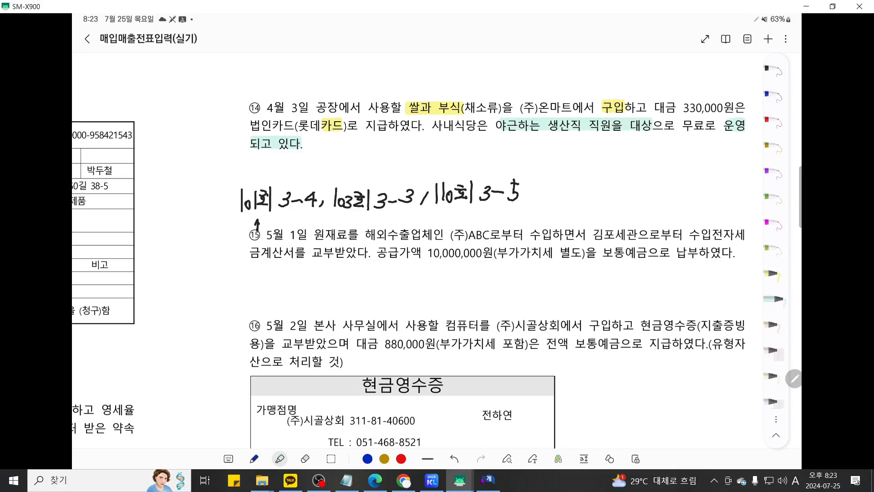
- Switch to the KcLep 매입매출전표입력 voucher entry window
click(483, 485)
- Start an April 3 card-exempt (type 58) purchase with a 330,000 supply amount
click(114, 93)
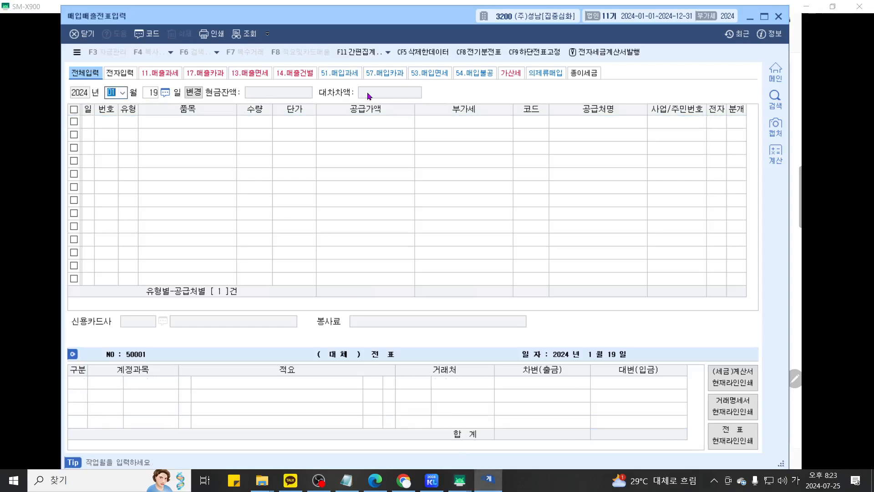
text(043)
key(Return)
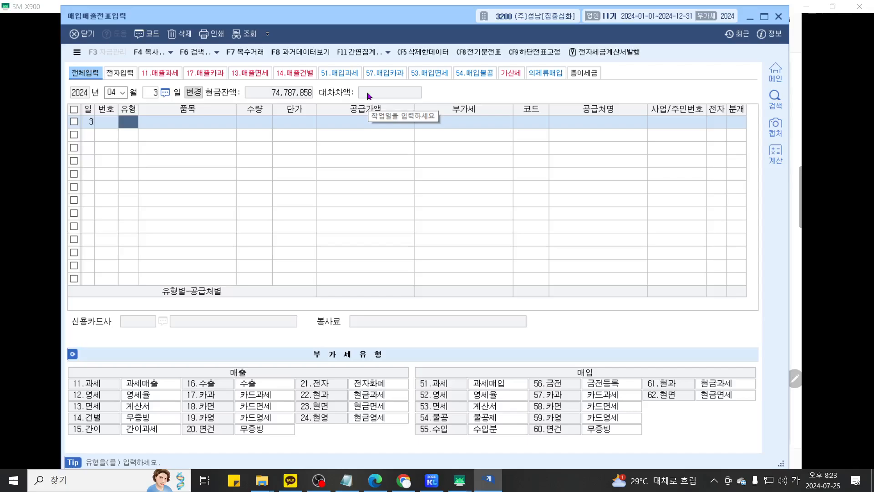
text(58)
key(Return)
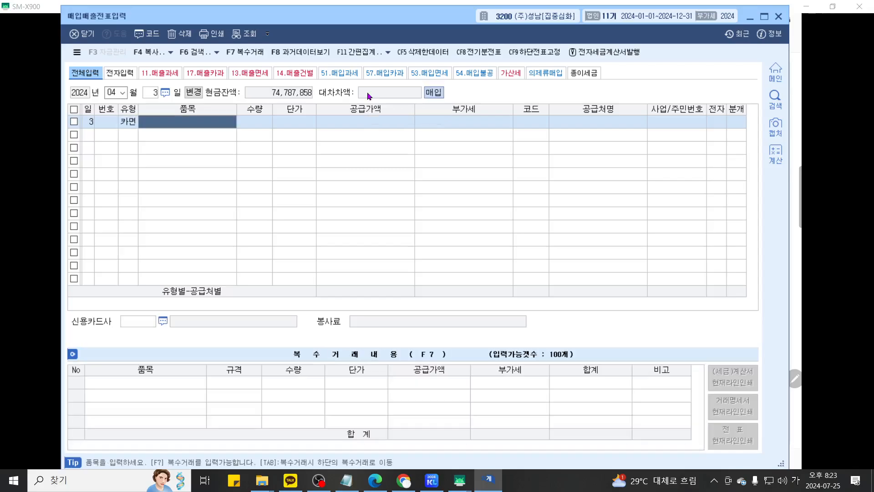
key(Return)
key(Return)
key(Return)
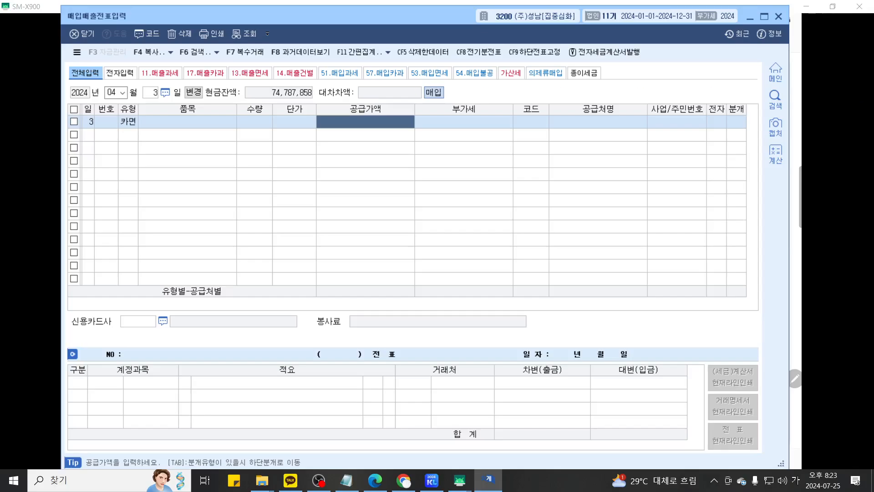
text(330,000)
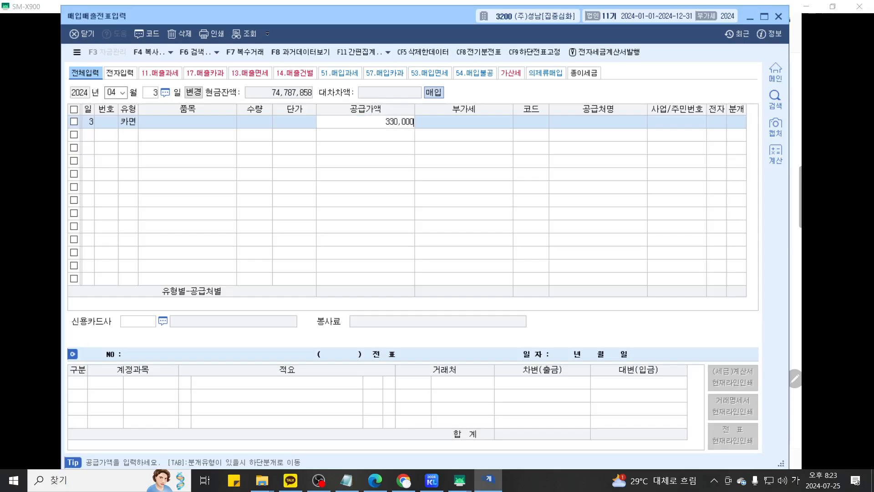
key(Return)
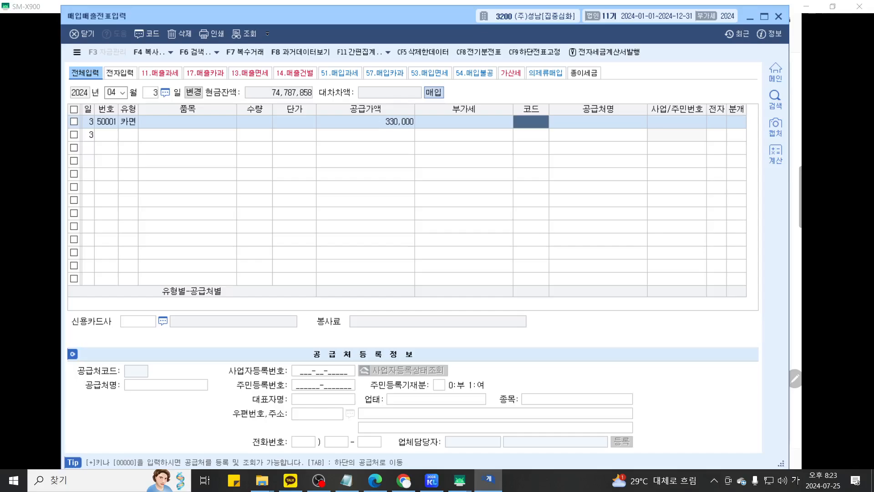
- Set supplier (주)온마트, card company 롯데카드 and journal type 4 (card)
text(온마트)
key(Return)
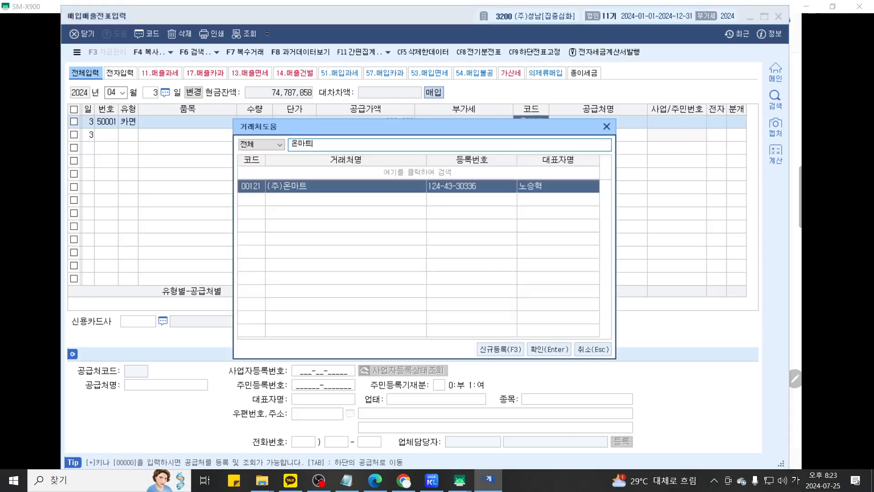
key(Return)
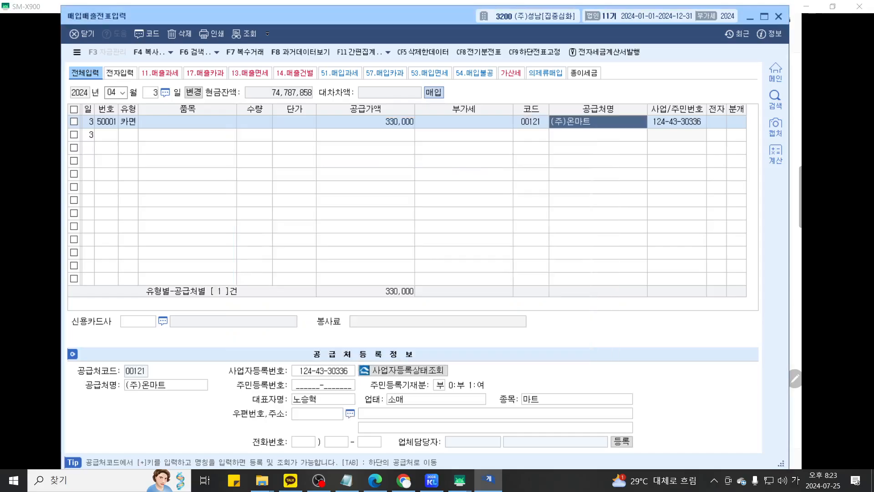
key(Return)
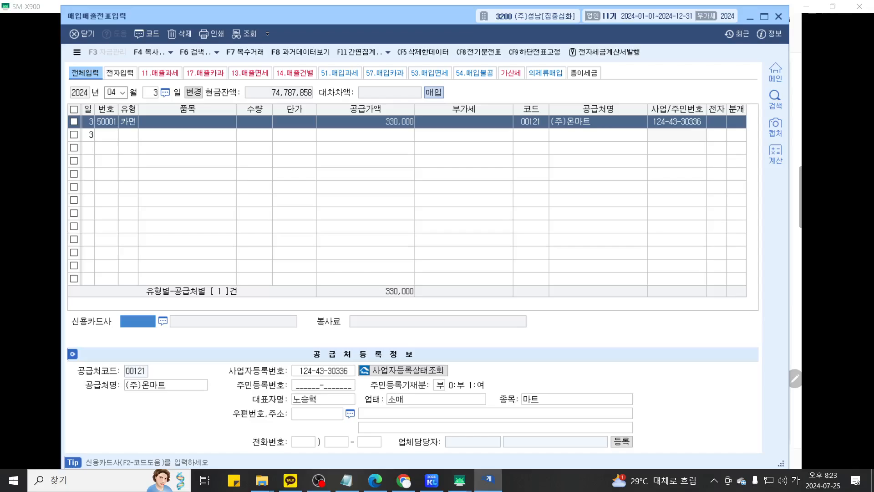
key(F2)
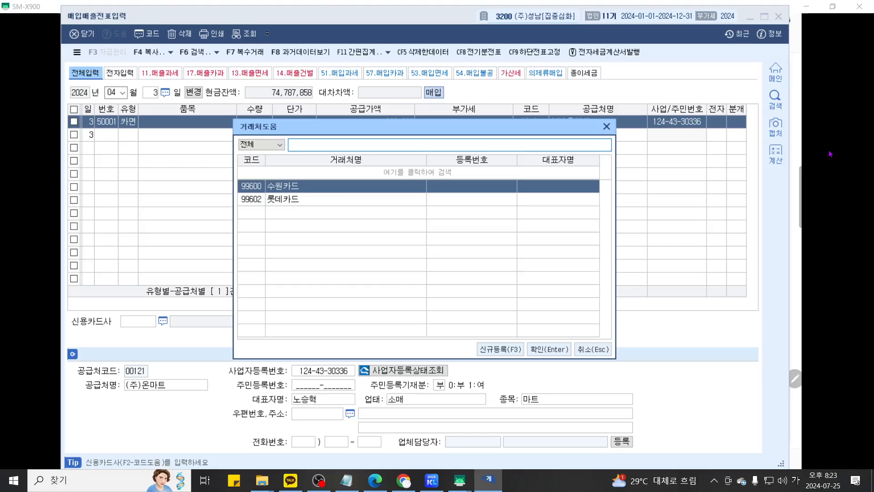
key(Down)
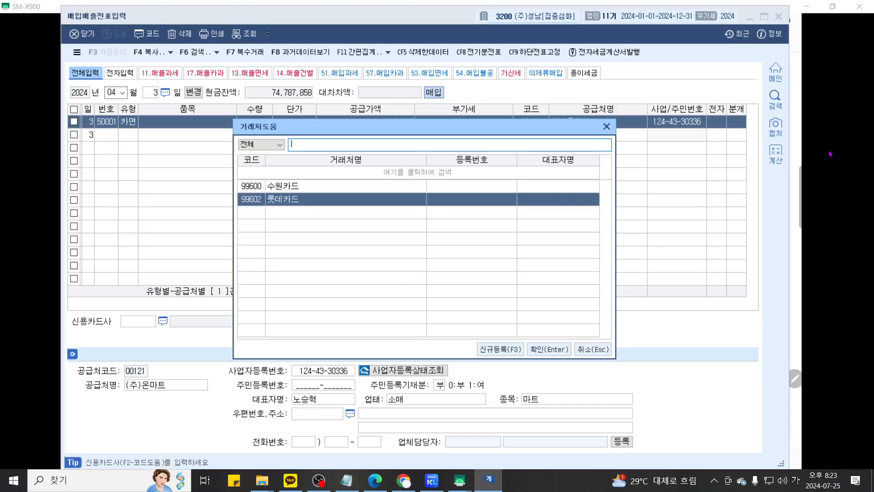
key(Return)
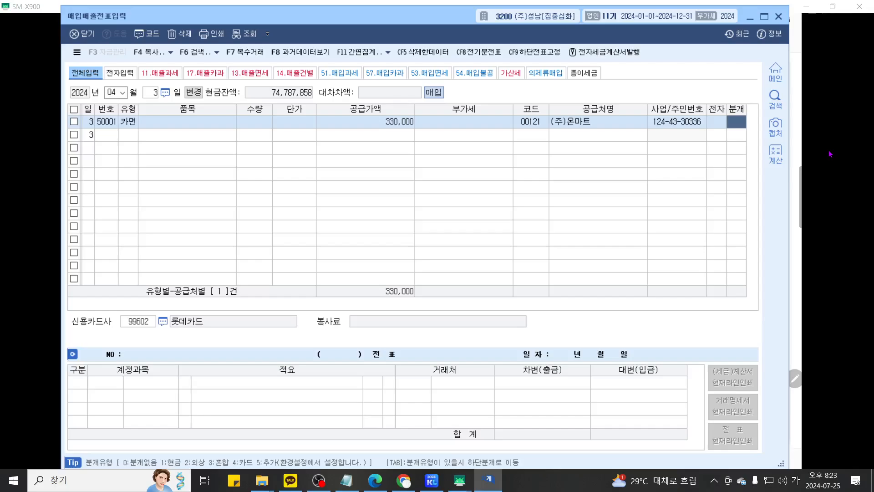
text(4)
key(Return)
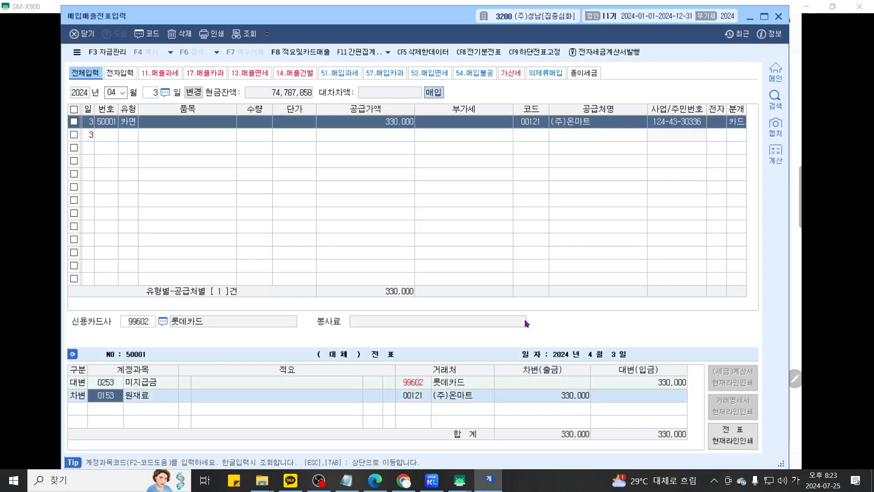
key(ctrl+F1)
- Underline the 미지급금 credit line in red and the 원재료 debit line in blue
scroll(342, 381, up, 2)
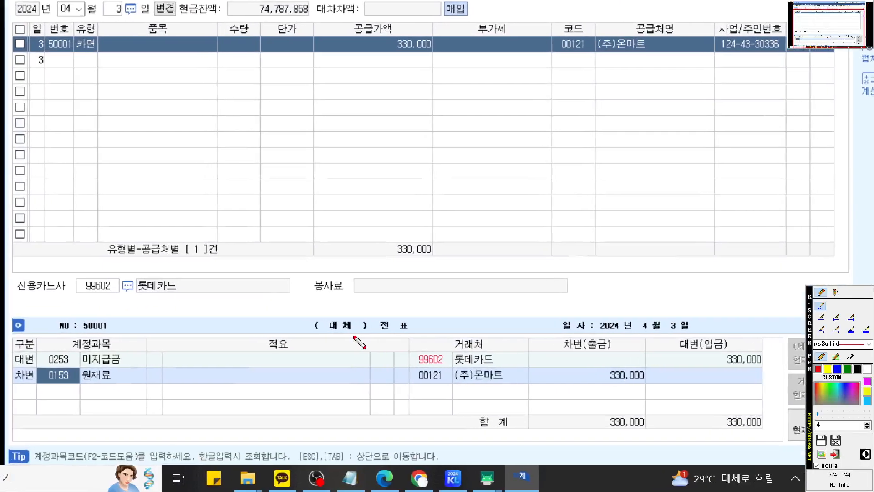
drag(34, 365, 581, 365)
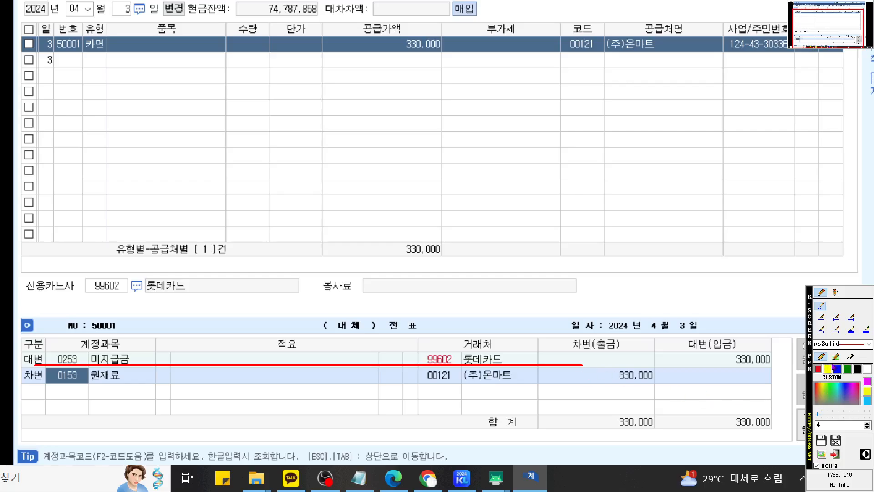
drag(24, 379, 121, 384)
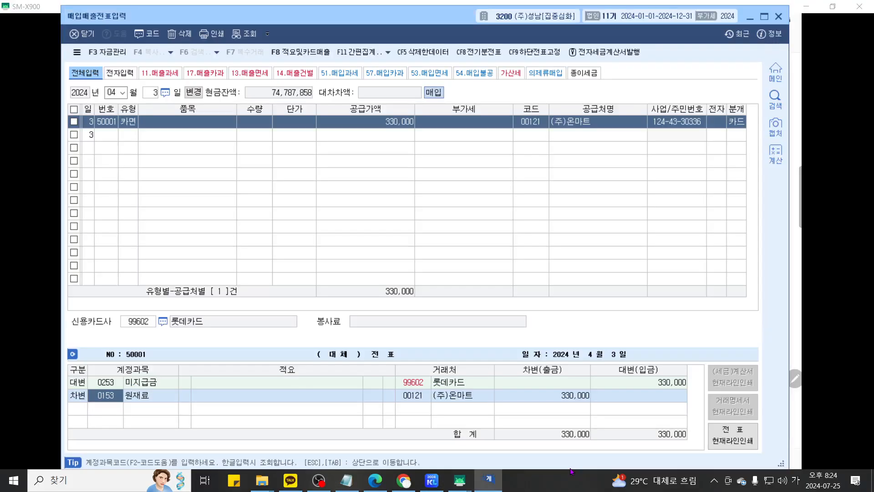
- Change the debit account code to 0511 복리후생비
text(0511)
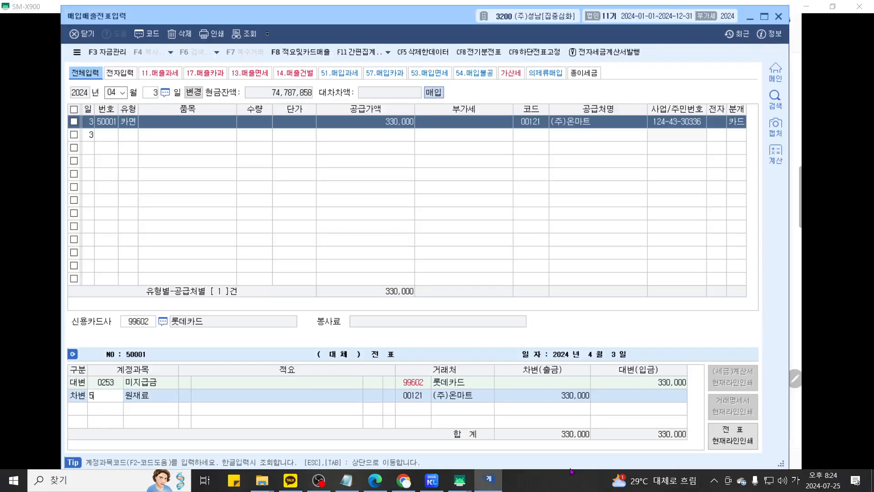
key(Return)
key(ctrl+1)
- Review the finished 330,000 voucher, then return to the Samsung Notes exercise sheet
scroll(415, 337, up, 3)
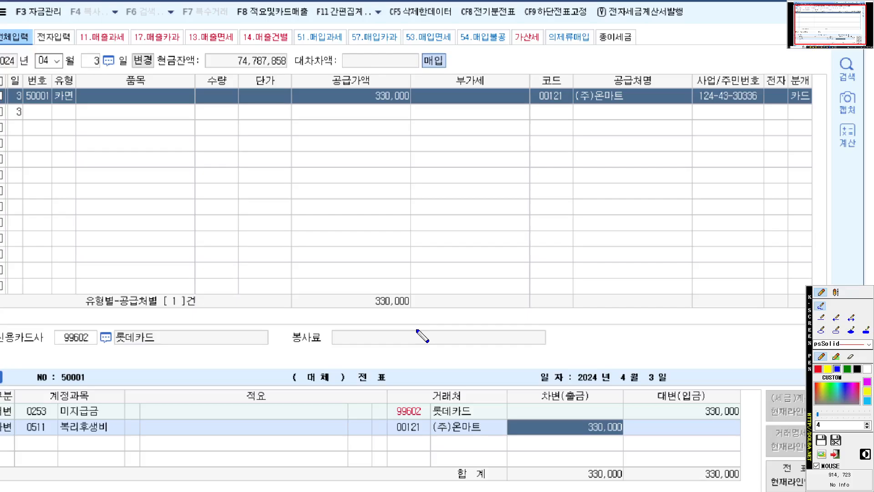
scroll(427, 294, up, 2)
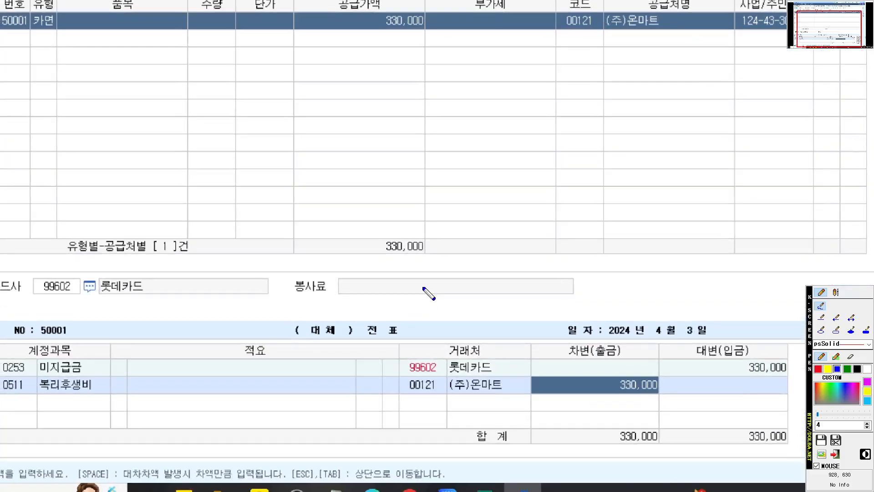
scroll(428, 294, down, 2)
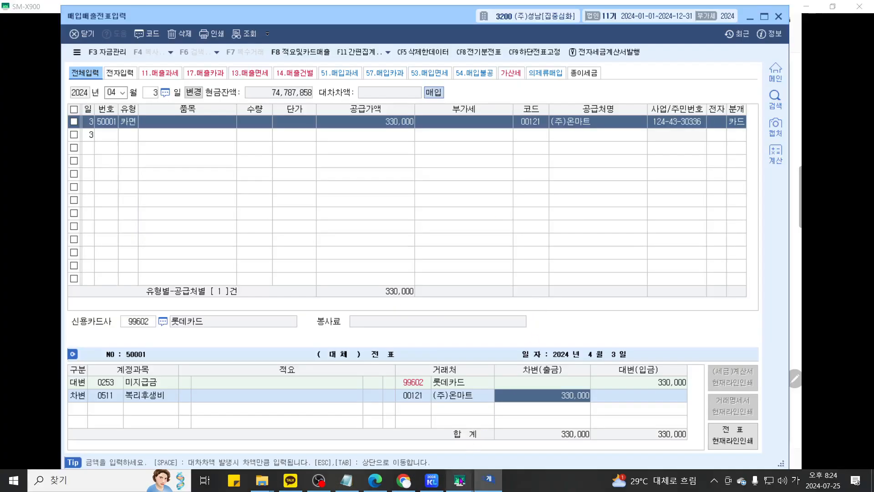
mouse_move(481, 478)
click(515, 423)
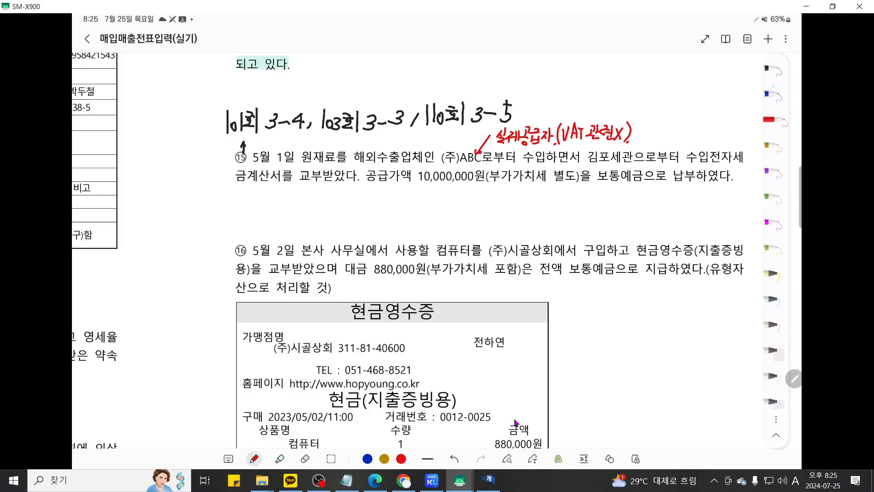
- With the blue pen, underline 김포세관 and draw an arrow pointing at it
click(774, 95)
drag(584, 165, 635, 165)
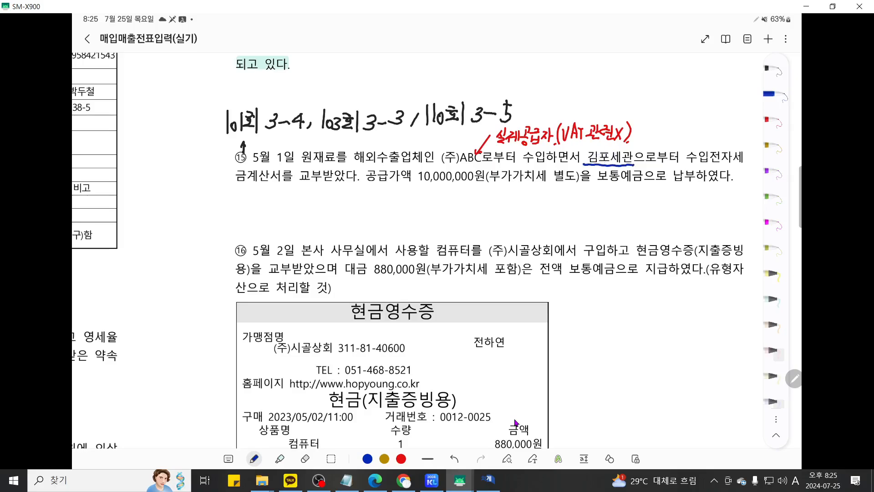
drag(645, 128, 632, 151)
- Handwrite 세관장 beside the blue arrow
drag(654, 121, 650, 133)
drag(653, 128, 664, 135)
drag(668, 120, 671, 129)
drag(664, 131, 675, 135)
drag(678, 120, 684, 130)
mouse_move(687, 116)
mouse_down()
mouse_move(692, 134)
mouse_move(707, 117)
mouse_move(708, 135)
mouse_move(717, 121)
mouse_up()
- Extend the blue note to read 세관장(VAT 관련 공급자)
mouse_move(713, 122)
mouse_down()
mouse_move(713, 132)
mouse_move(725, 126)
mouse_up()
drag(720, 123, 725, 127)
mouse_move(728, 117)
mouse_down()
mouse_move(729, 133)
mouse_move(739, 120)
mouse_up()
drag(741, 115, 742, 132)
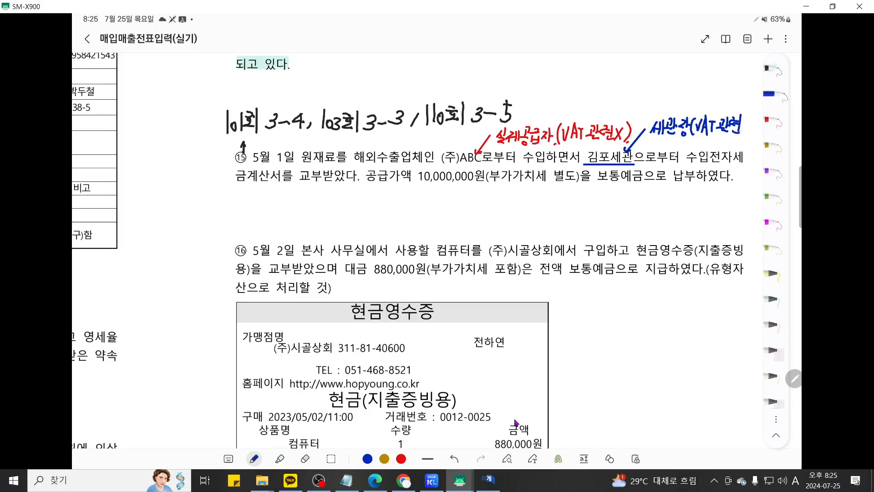
drag(777, 57, 101, 75)
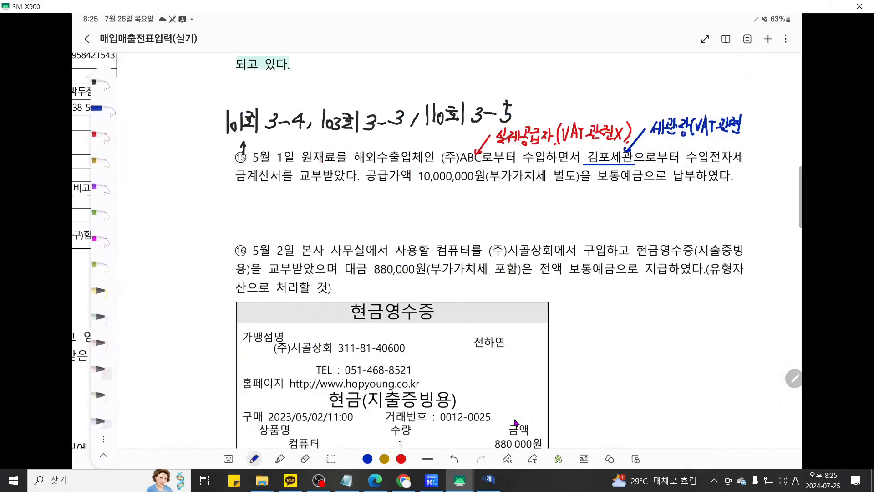
drag(750, 122, 752, 127)
drag(748, 128, 757, 126)
drag(752, 130, 768, 121)
drag(760, 125, 770, 131)
drag(771, 117, 774, 125)
drag(776, 120, 774, 132)
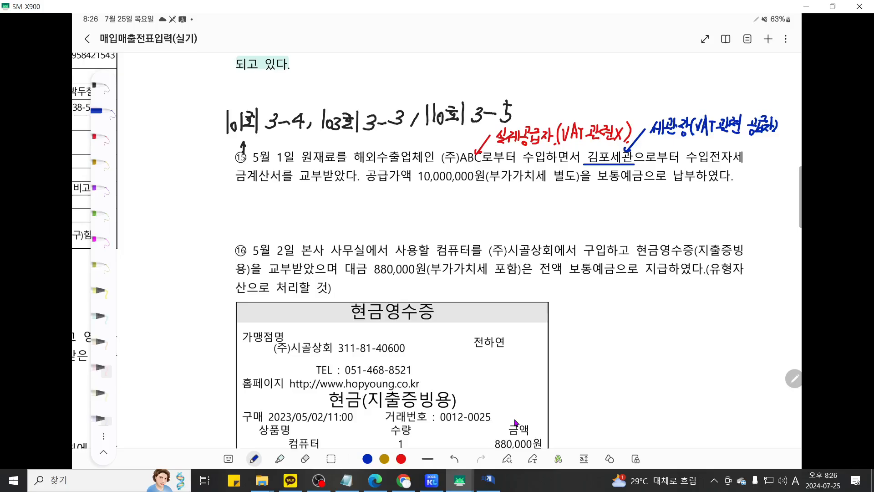
- Bring the KcLep voucher entry window back to the front
click(488, 479)
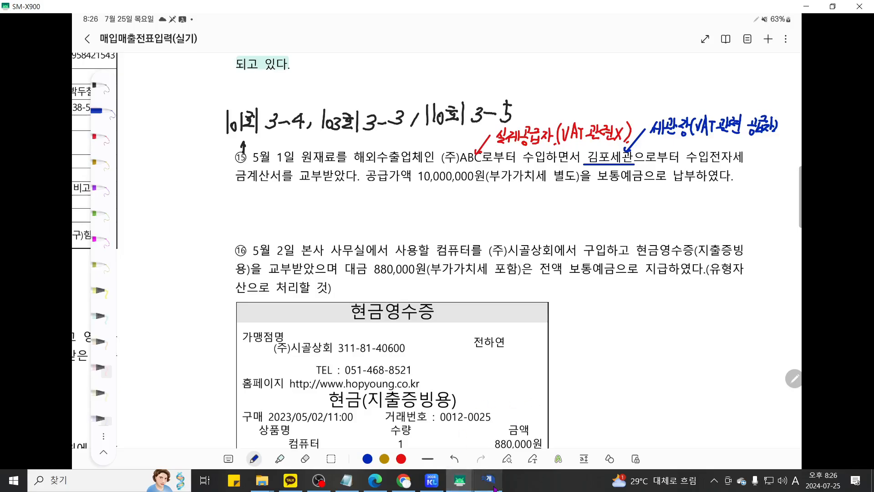
- Enter a May 1 import (type 55) purchase of 10,000,000, letting VAT auto-fill to 1,000,000
click(114, 93)
text(5)
key(Return)
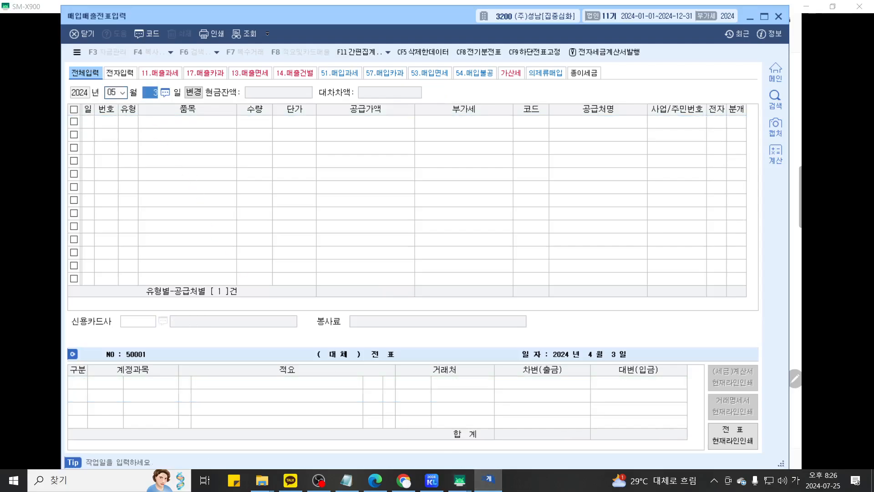
text(1)
key(Return)
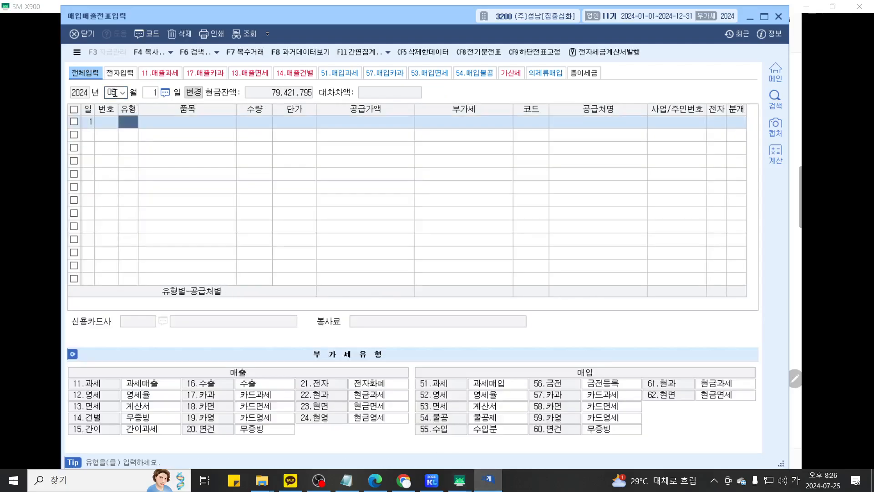
text(55)
key(Return)
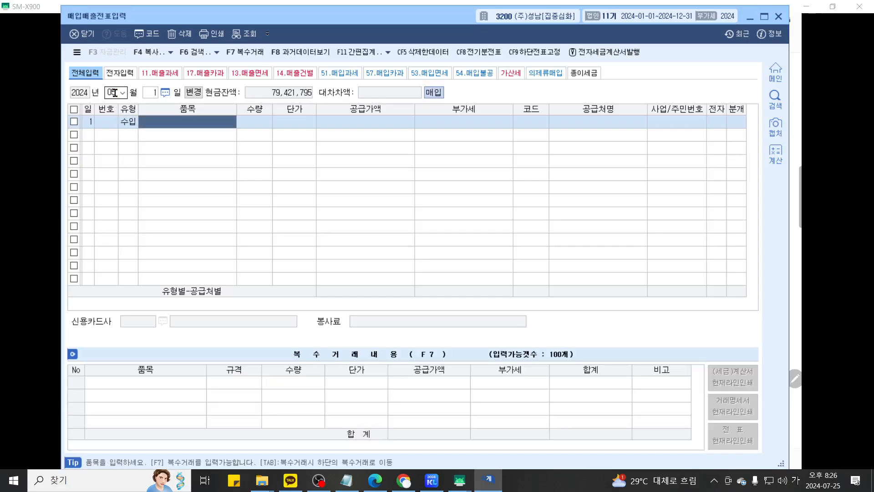
key(Return)
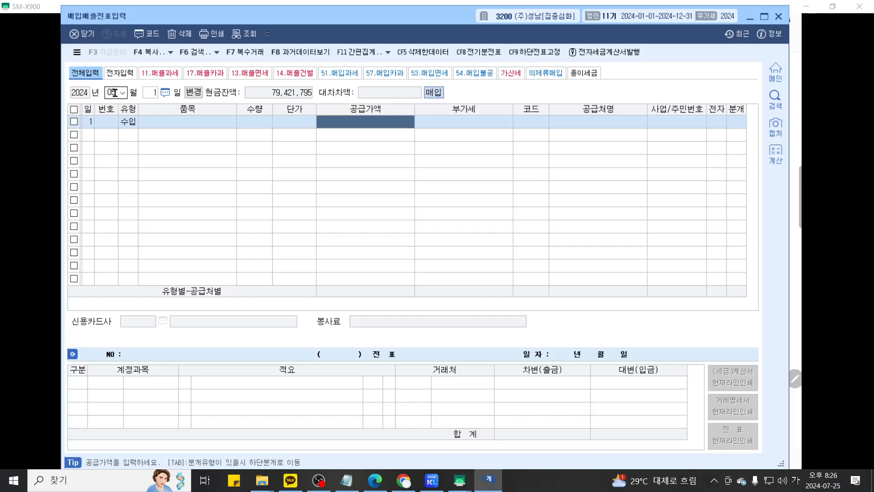
text(10)
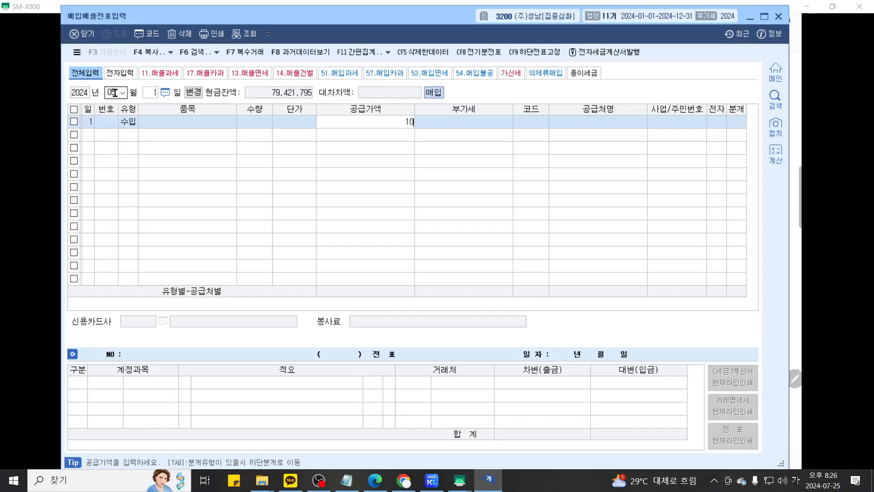
text(,000,000)
key(Return)
key(Return)
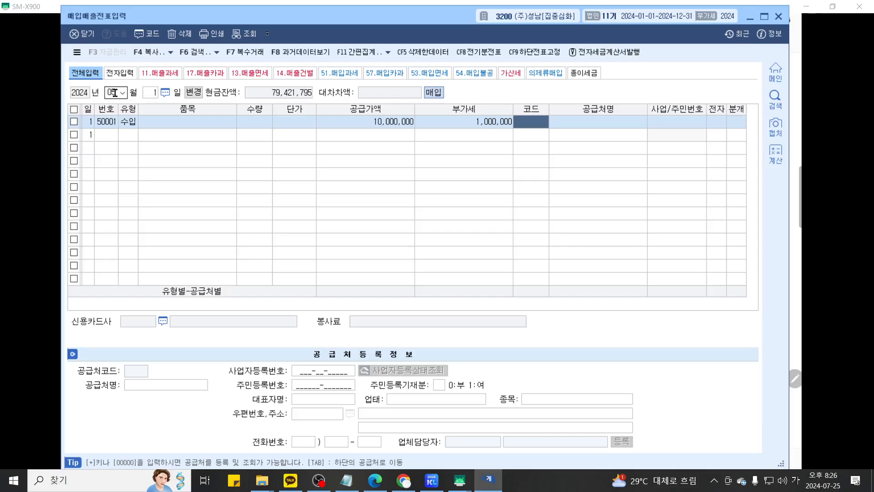
- Set supplier 00700 김포세관, mark it electronic (1), and choose 혼합 journaling (3)
text(김포)
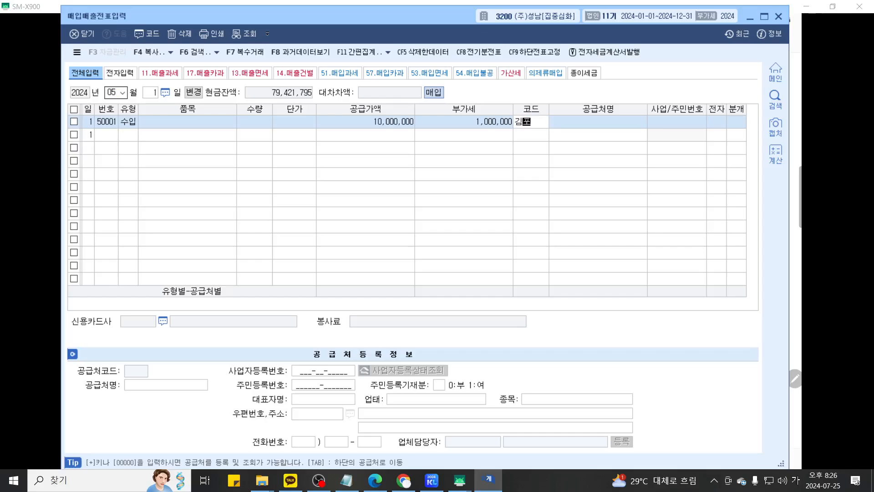
key(Return)
key(Return)
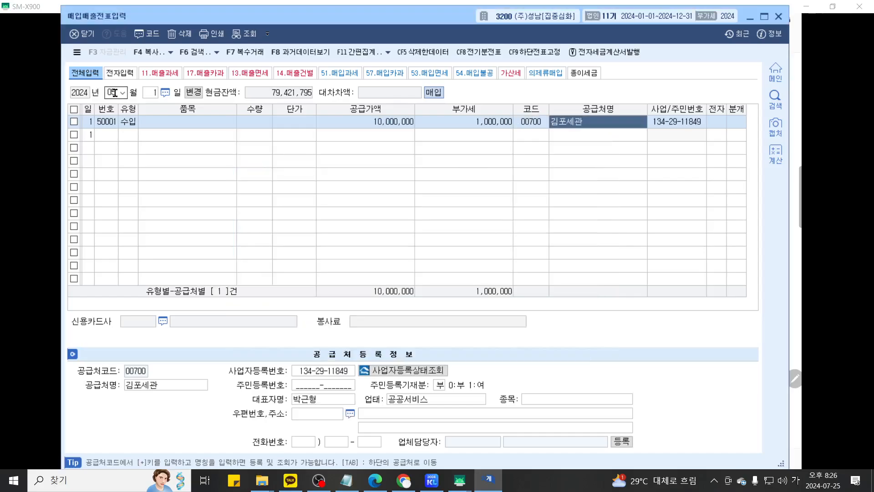
key(Return)
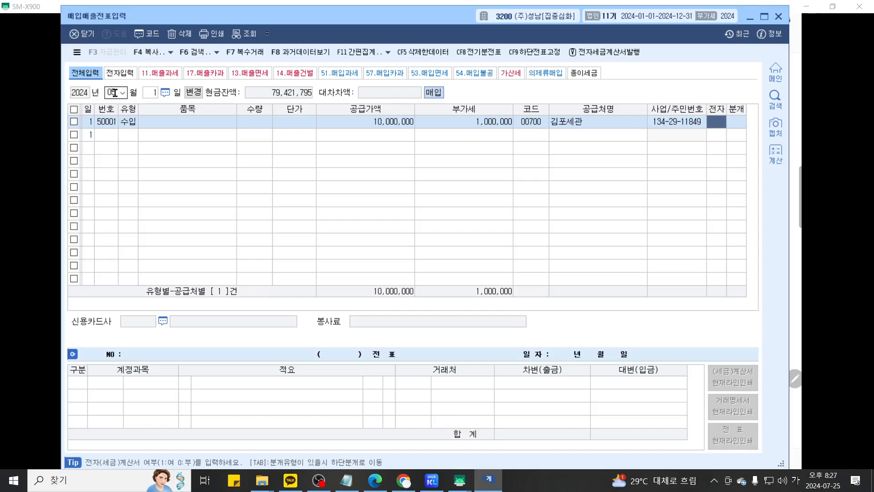
text(1)
key(Return)
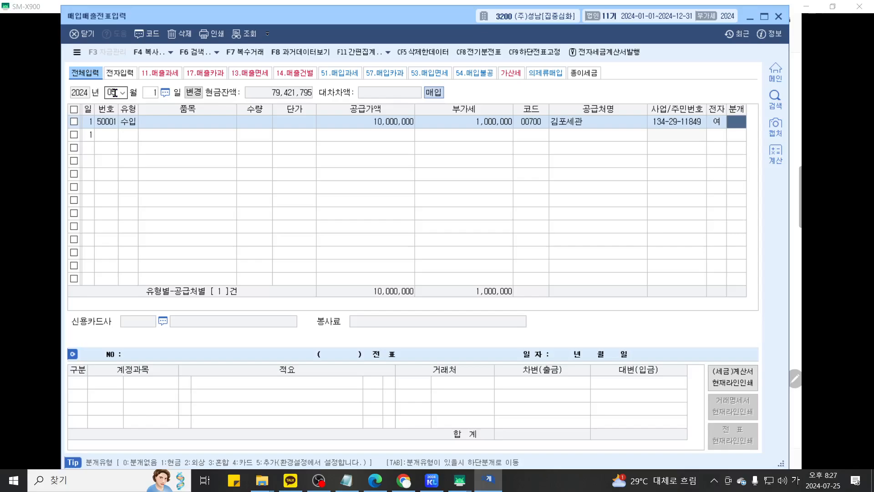
text(3)
key(Return)
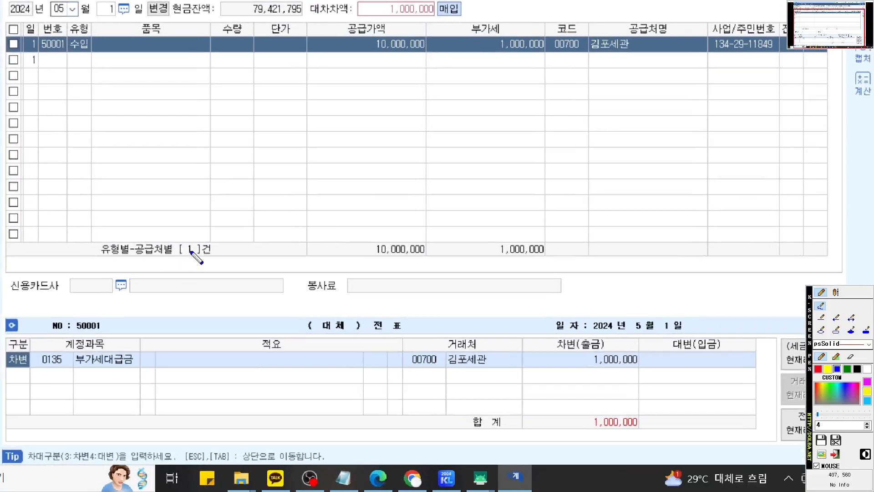
- Add a credit line (구분 4) to 0103 보통예금 for 1,000,000 to balance the voucher
drag(12, 368, 661, 368)
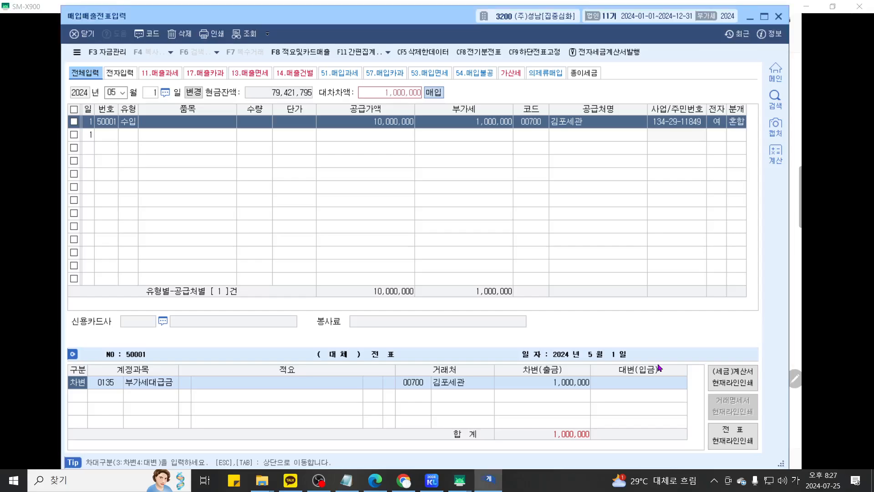
key(Down)
text(4)
key(Return)
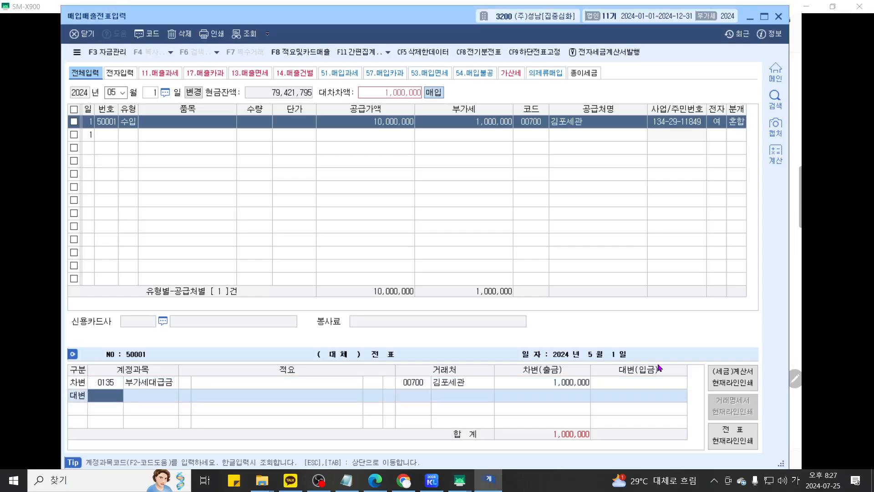
text(103)
key(Return)
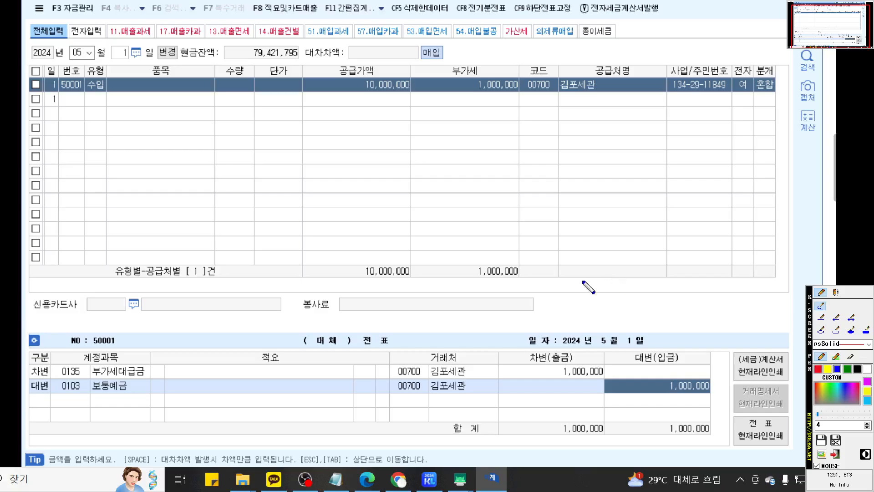
key(Escape)
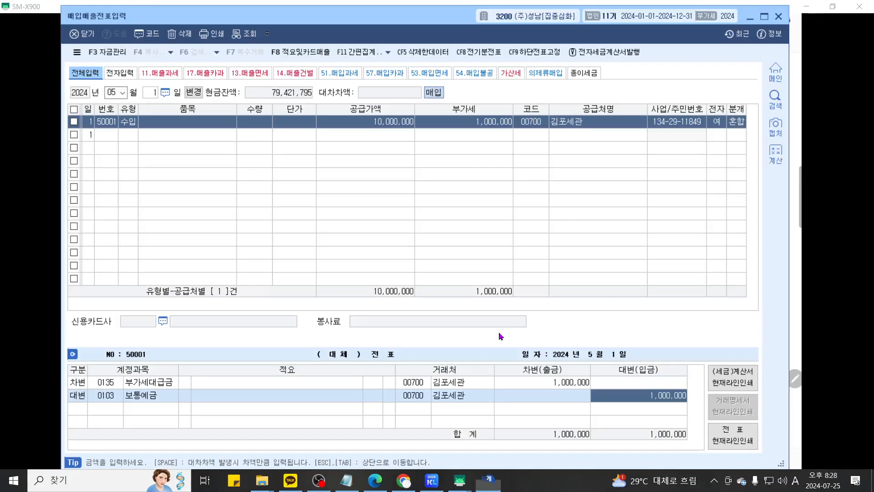
- Bring the tablet notes forward and scroll to problem 16's 880,000 cash receipt
click(461, 481)
click(515, 449)
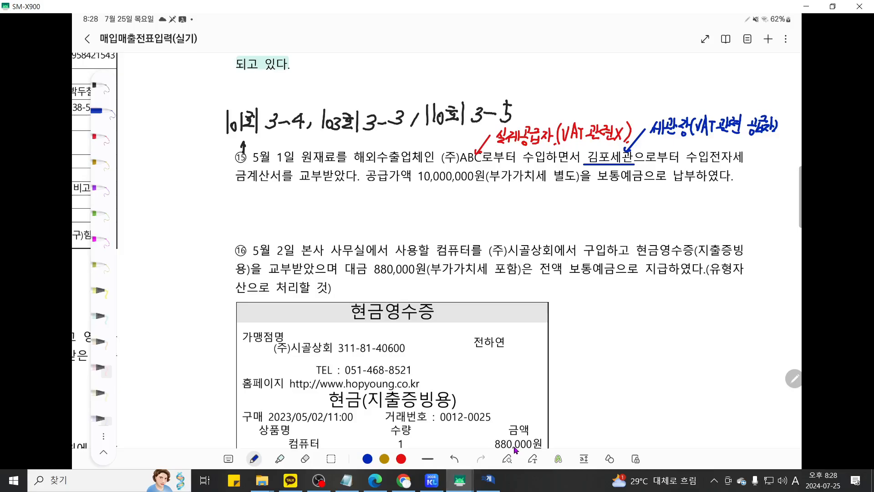
scroll(515, 449, down, 4)
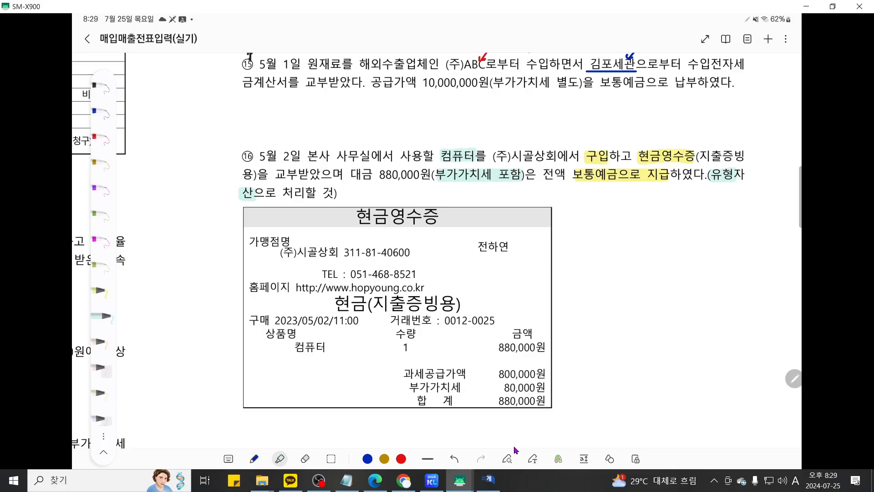
- Start a May 2 현과 (type 61) purchase with 880,000, split into 800,000 supply and 80,000 VAT
click(491, 487)
click(153, 93)
text(2)
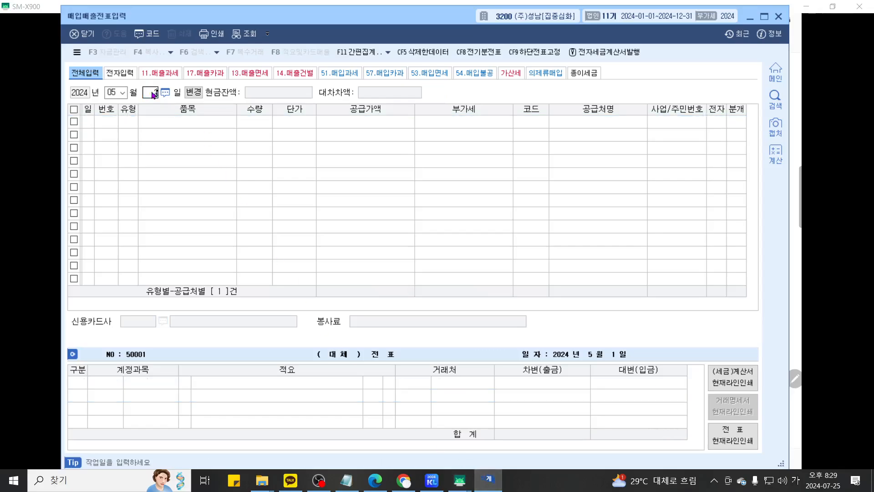
key(Return)
text(5)
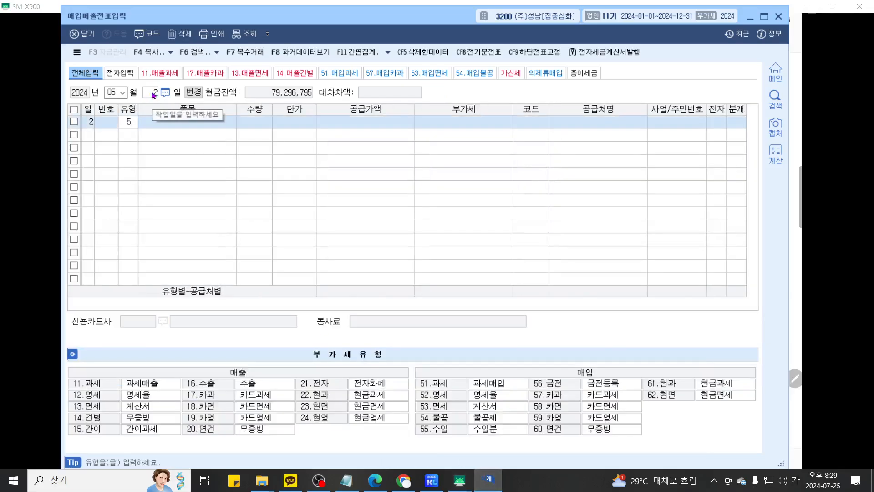
key(BackSpace)
text(61)
key(Return)
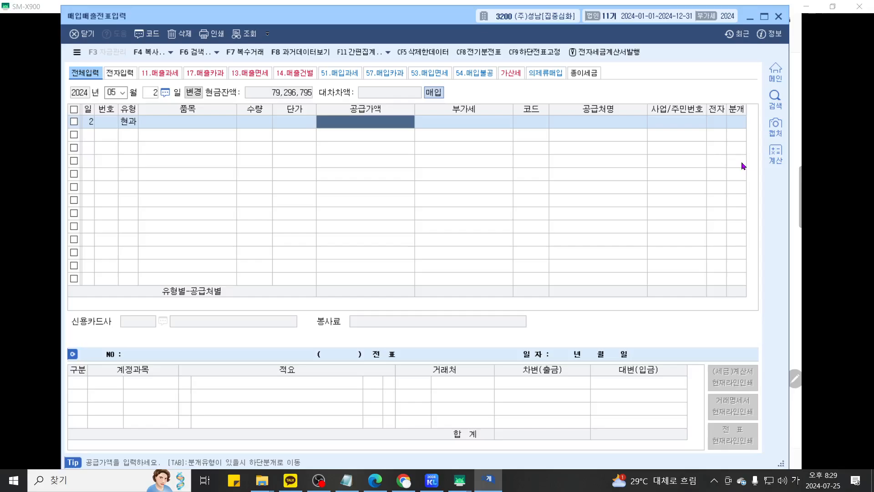
text(880)
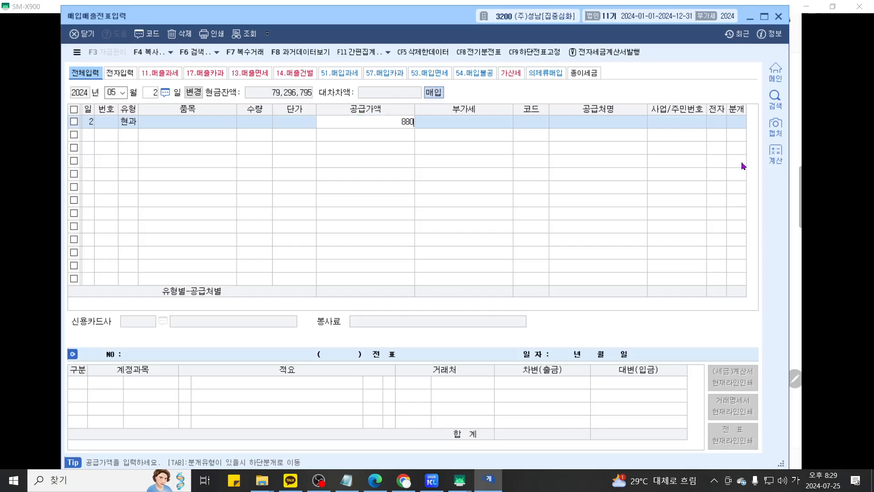
text(000)
key(Return)
key(Return)
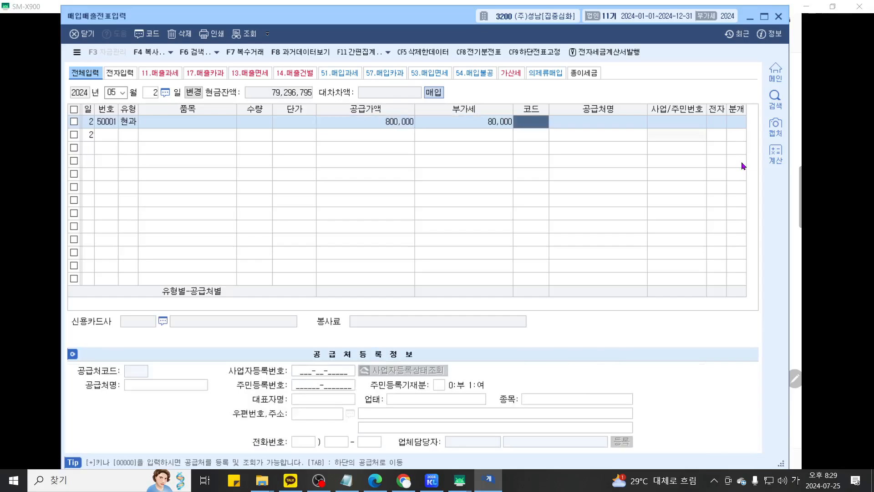
- Journal the voucher from (주)시골상회 as mixed: debit 0212 비품, credit 보통예금 880,000
text(시골)
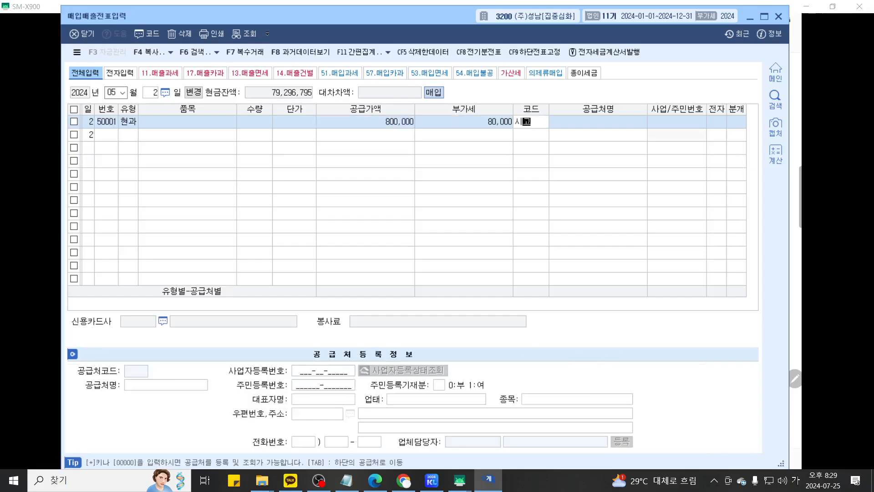
key(Return)
key(Return)
key(Return)
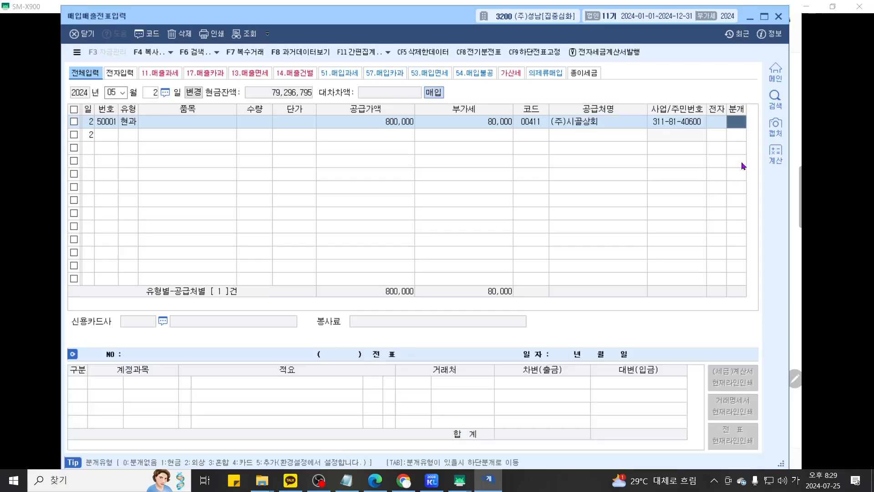
text(3)
key(Return)
key(Return)
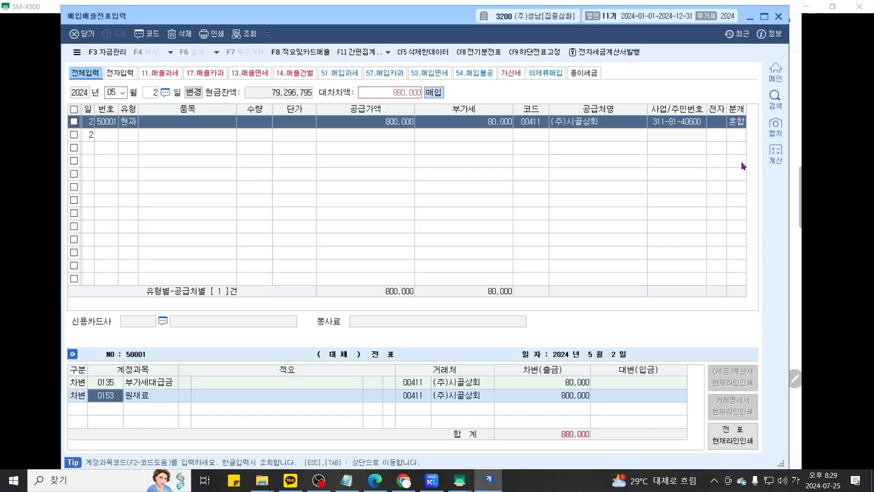
text(21)
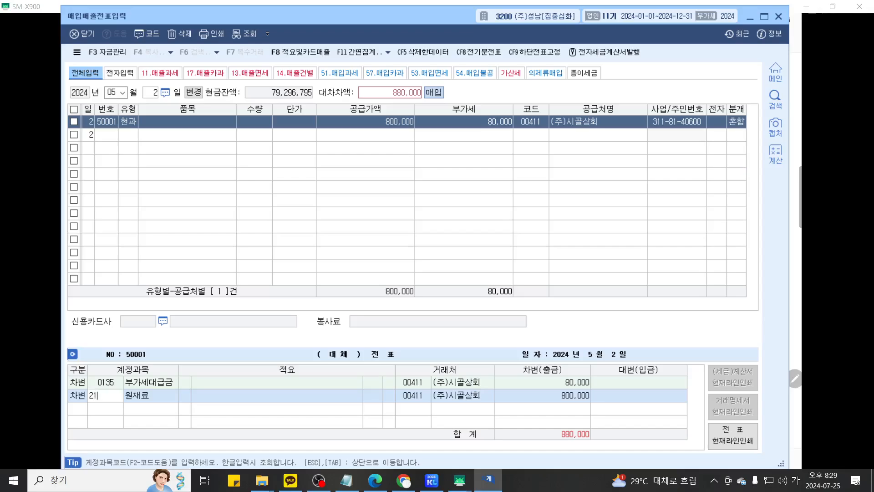
text(2)
key(Return)
key(Return)
text(4103)
key(Return)
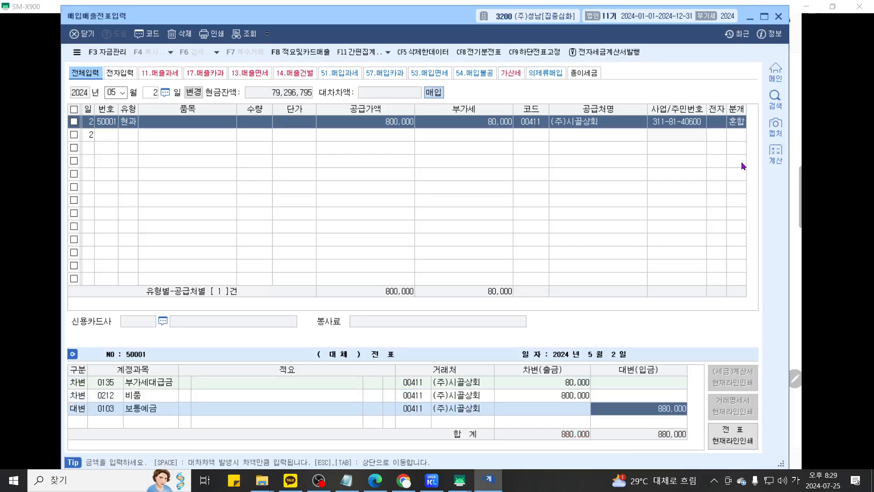
- Check the journal lines in a magnified view, then return to the tablet notes
key(Print)
scroll(612, 256, up, 3)
drag(612, 256, 618, 181)
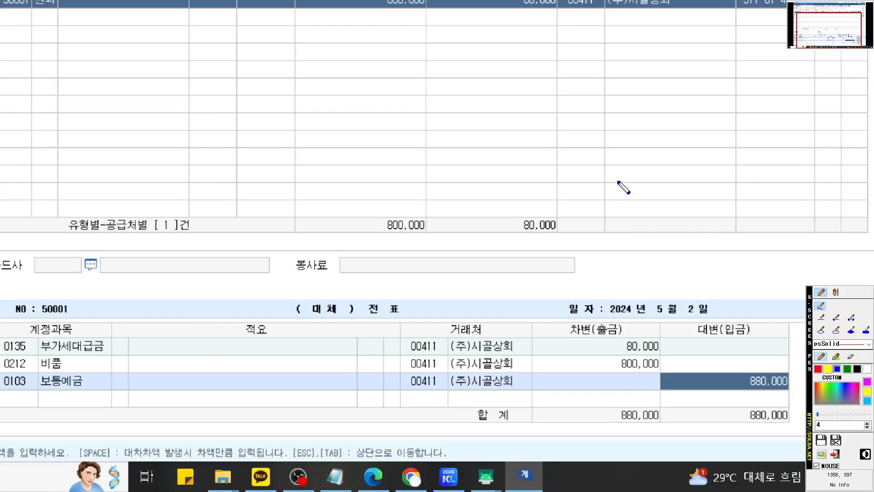
scroll(618, 181, down, 1)
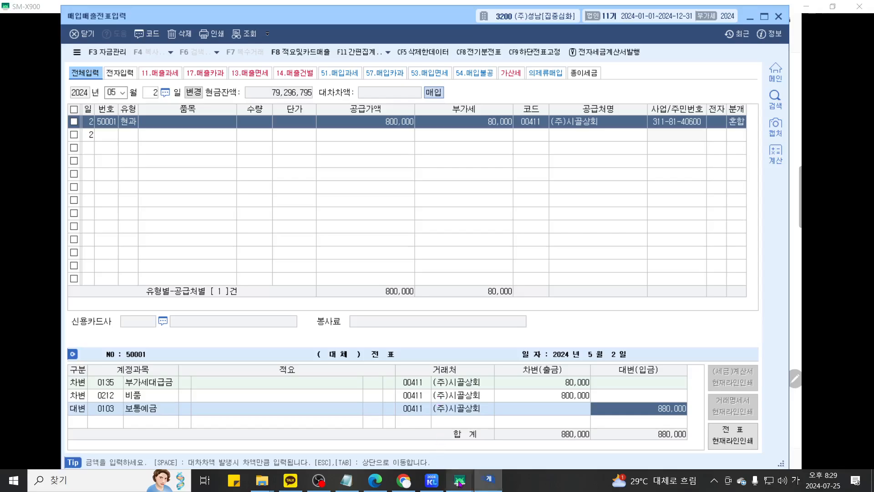
click(482, 478)
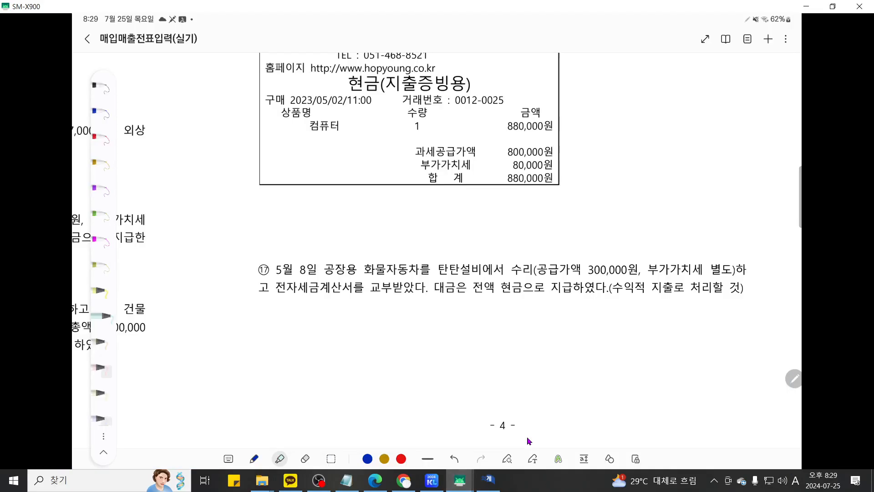
- Annotate problem ⑰ with a black arrow and a P42 note beside 부가가치세 별도
scroll(529, 441, up, 2)
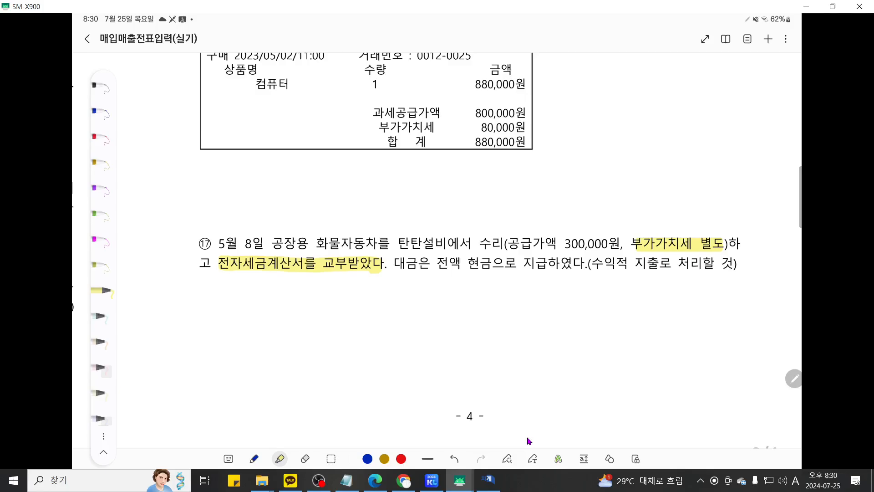
click(103, 87)
drag(627, 216, 628, 259)
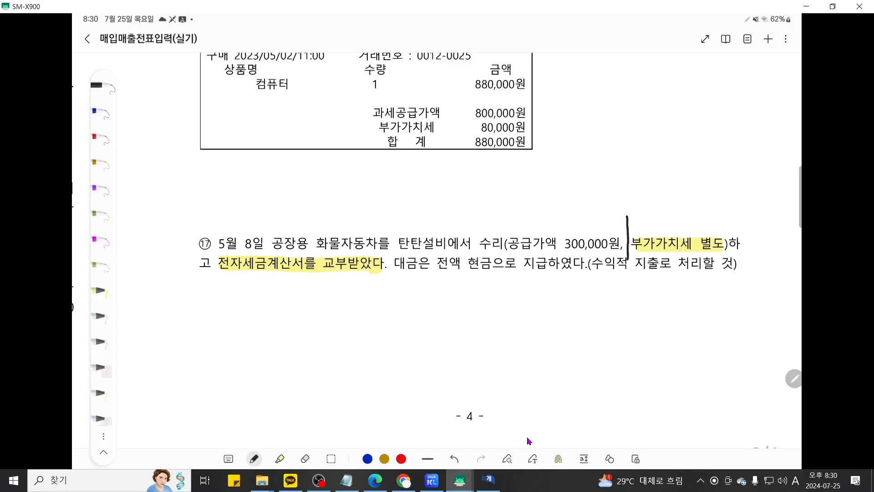
mouse_move(624, 221)
mouse_down()
mouse_move(632, 220)
mouse_move(628, 203)
mouse_move(644, 204)
mouse_up()
mouse_move(640, 198)
mouse_down()
mouse_move(640, 209)
mouse_move(654, 206)
mouse_up()
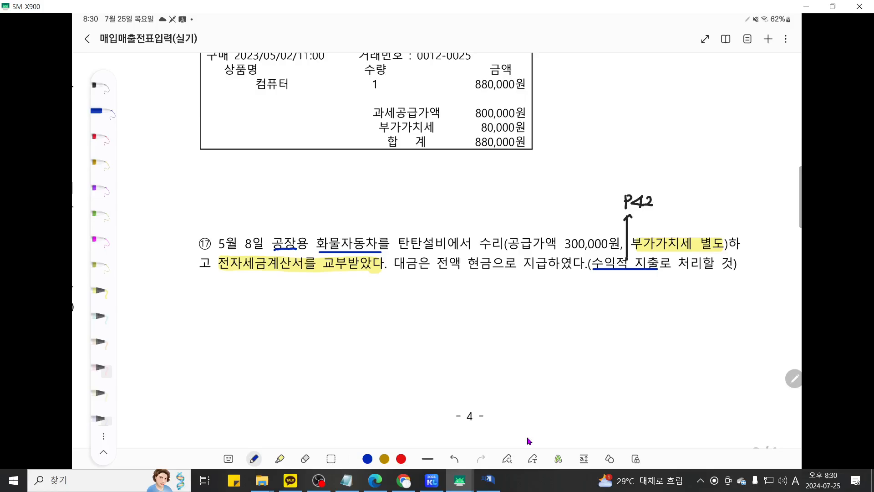
click(488, 479)
- Enter a May 8 과세 (type 51) cash purchase of 300,000 from 탄탄설비
click(152, 93)
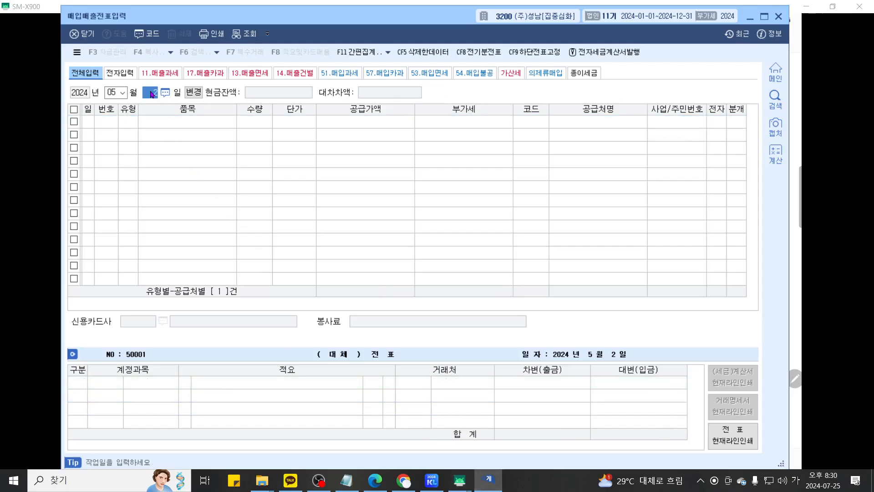
text(8)
key(Return)
text(51)
key(Return)
key(Return)
key(Return)
key(Return)
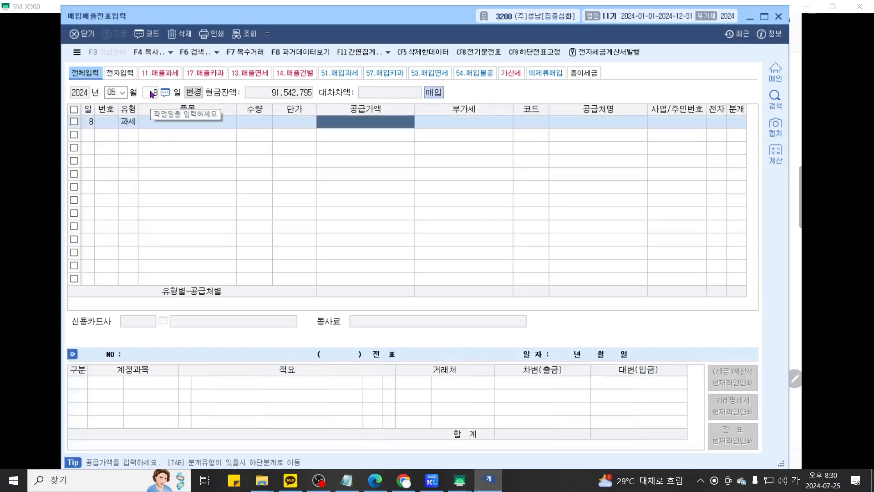
text(300)
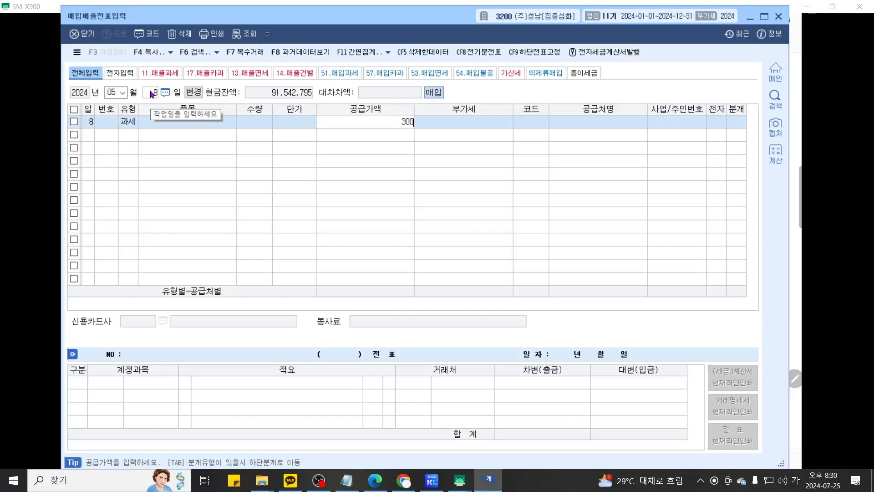
text(,000)
key(Return)
key(Return)
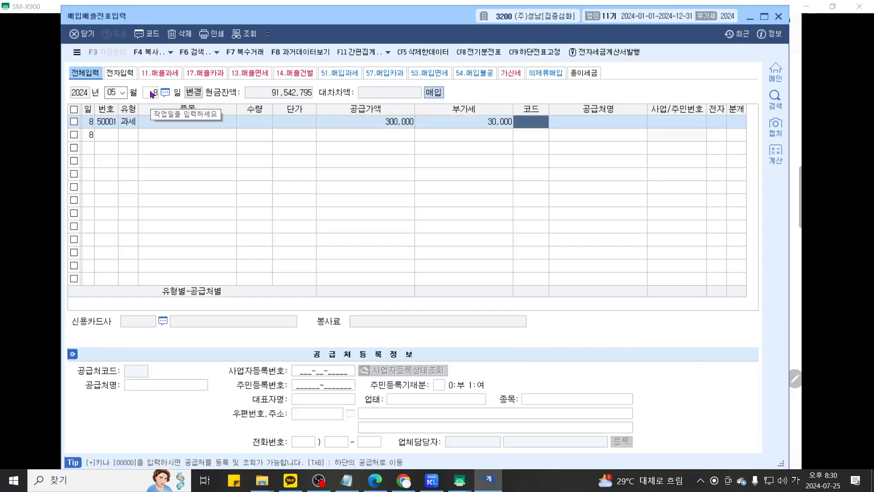
text(탄탄)
key(Return)
key(Return)
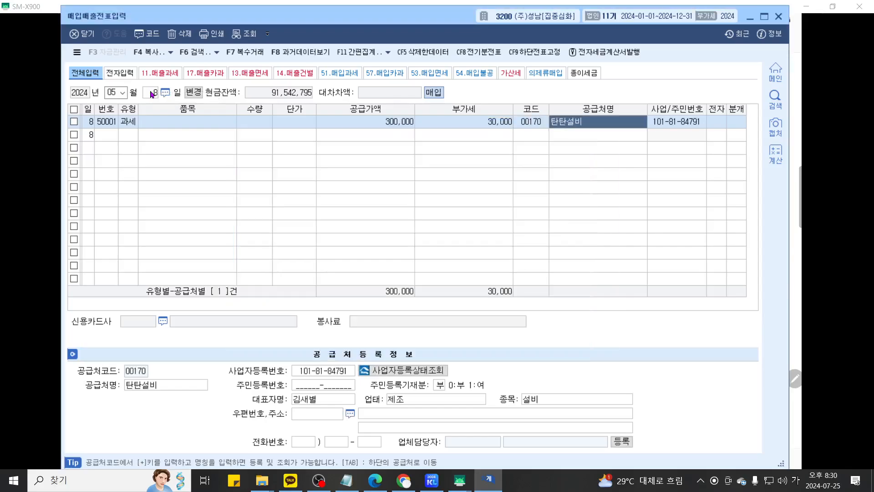
key(Return)
key(Return)
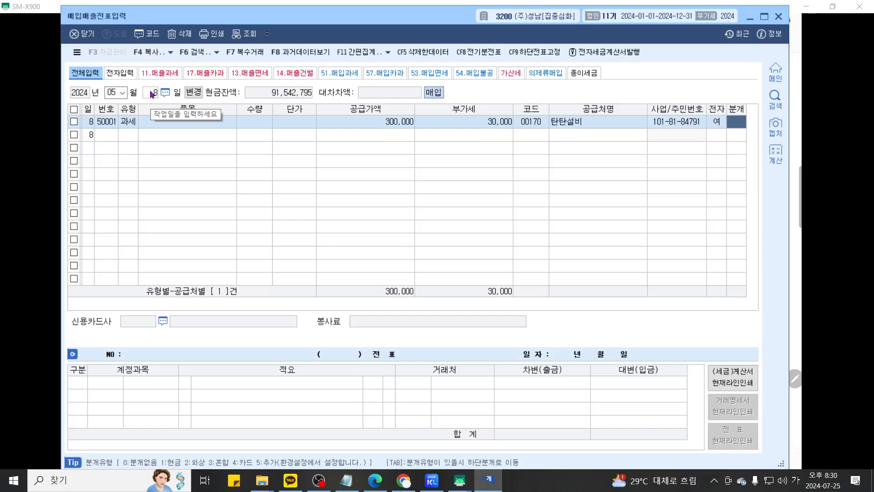
text(1)
key(Return)
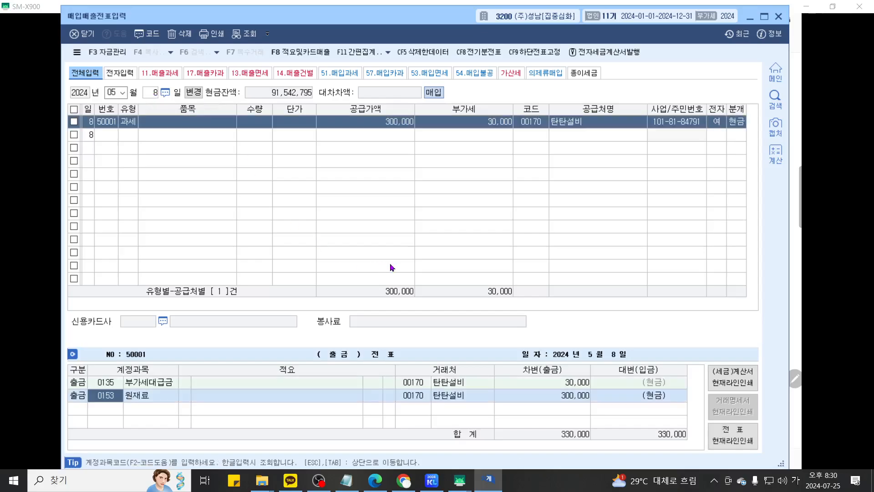
- Change the debit account from 원재료 to 0522 차량유지비
scroll(392, 262, up, 2)
drag(550, 314, 579, 260)
mouse_move(768, 394)
mouse_down()
mouse_move(736, 398)
mouse_move(796, 379)
mouse_move(722, 425)
mouse_move(734, 425)
mouse_up()
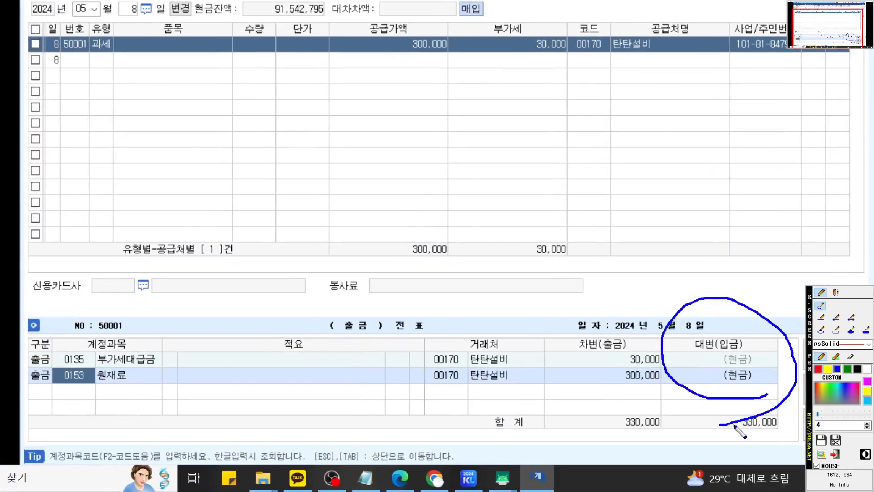
mouse_move(68, 388)
mouse_down()
mouse_move(42, 330)
mouse_move(51, 397)
mouse_up()
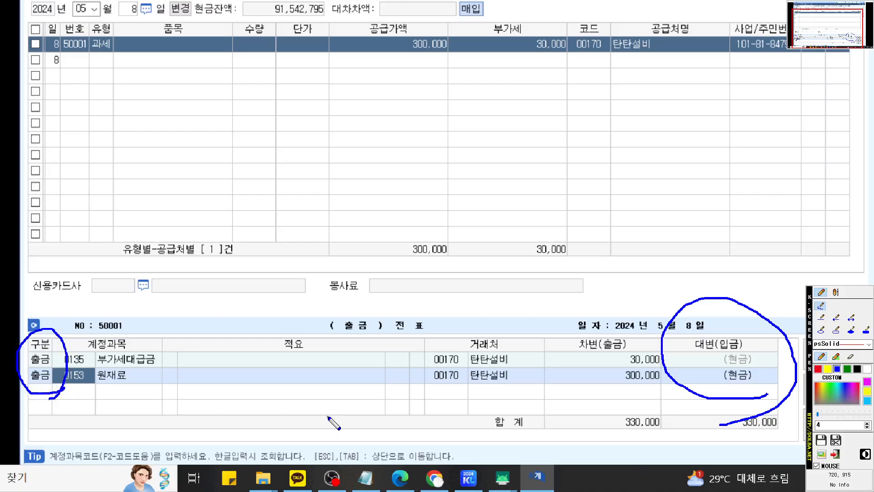
key(ctrl+z)
key(ctrl+z)
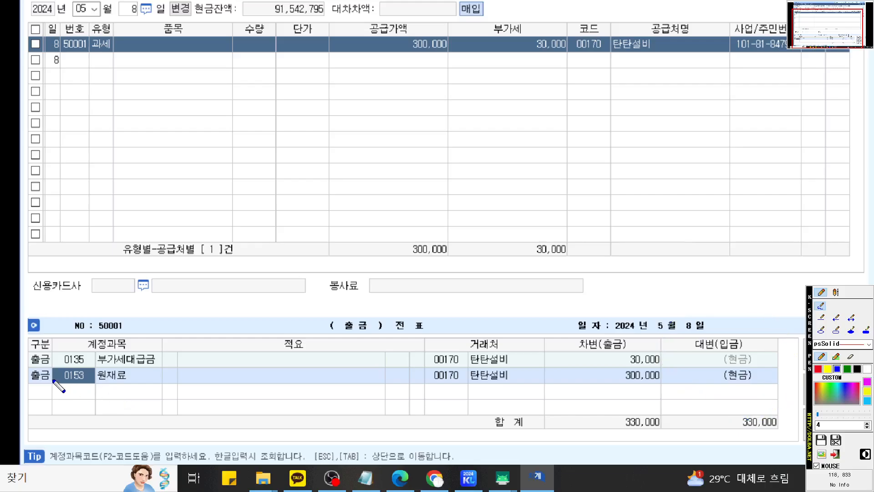
drag(54, 379, 716, 381)
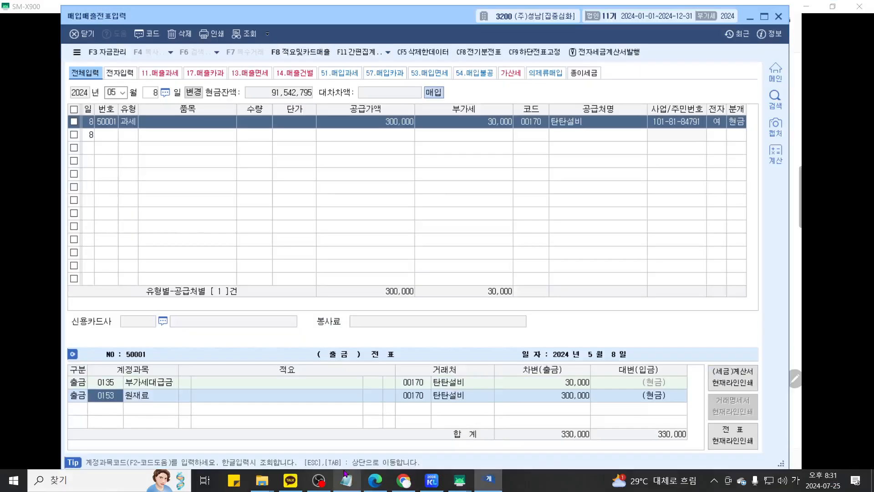
text(0522)
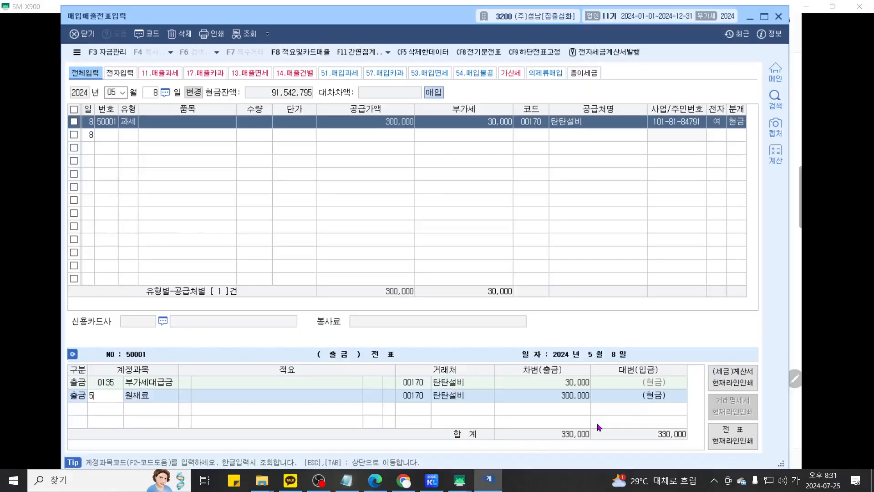
key(Return)
key(ctrl+F1)
scroll(575, 408, up, 3)
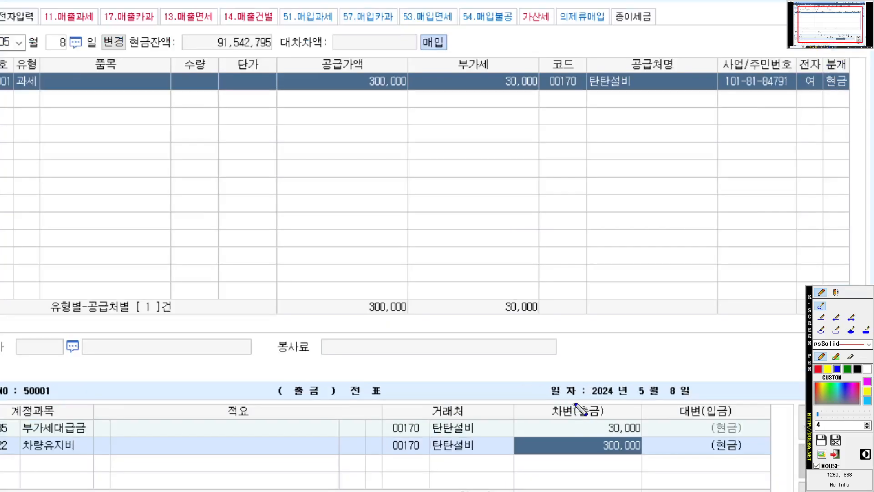
drag(575, 407, 587, 370)
scroll(584, 369, down, 1)
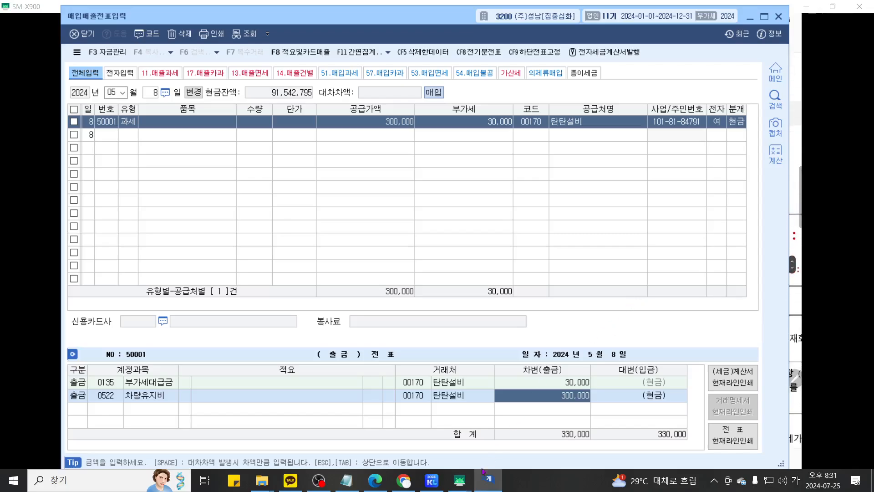
- Show problem ⑱'s May 9 card receipt in the notes and highlight key items in cyan
mouse_move(484, 472)
click(533, 456)
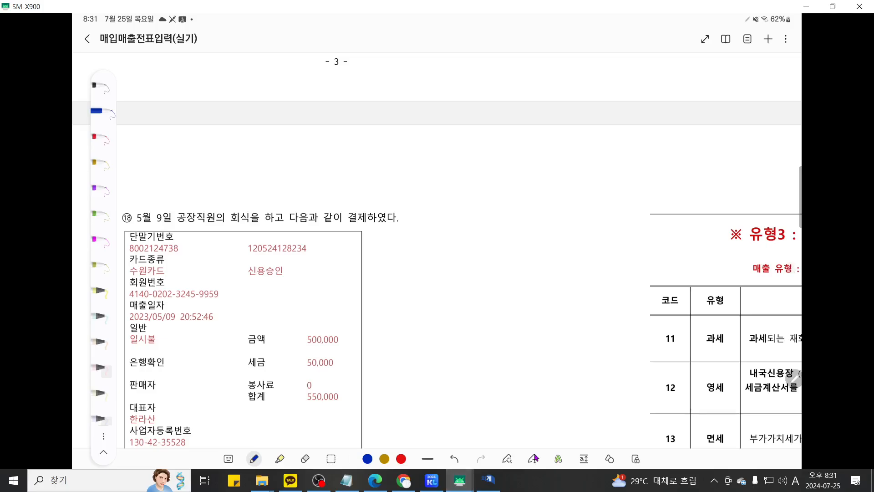
scroll(534, 459, down, 2)
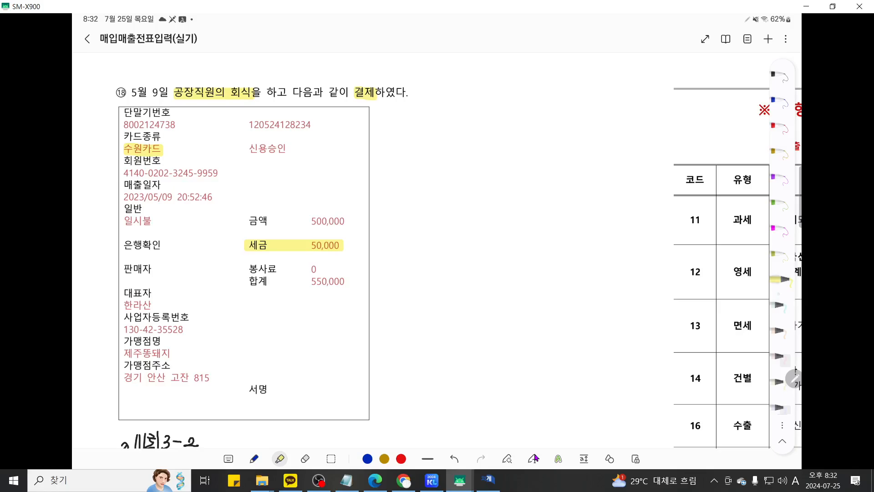
click(781, 305)
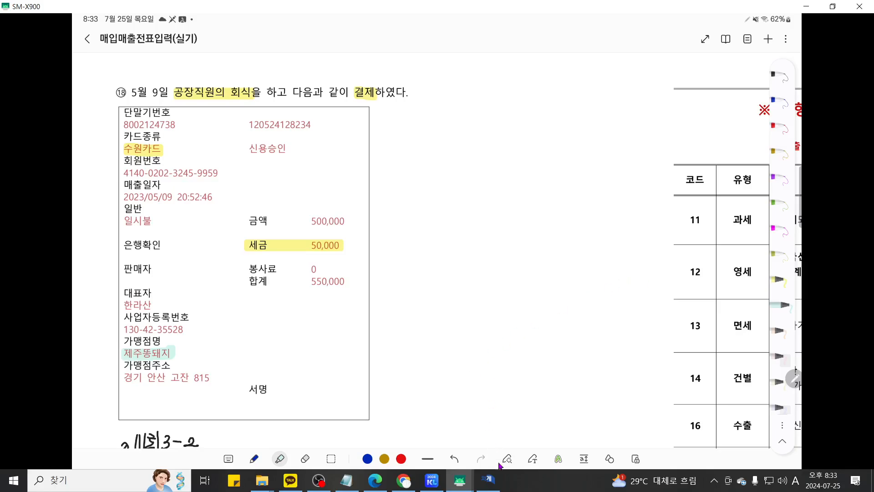
- Enter a May 9 카과 (type 57) purchase of 550,000 total from 제주똥돼지
click(490, 480)
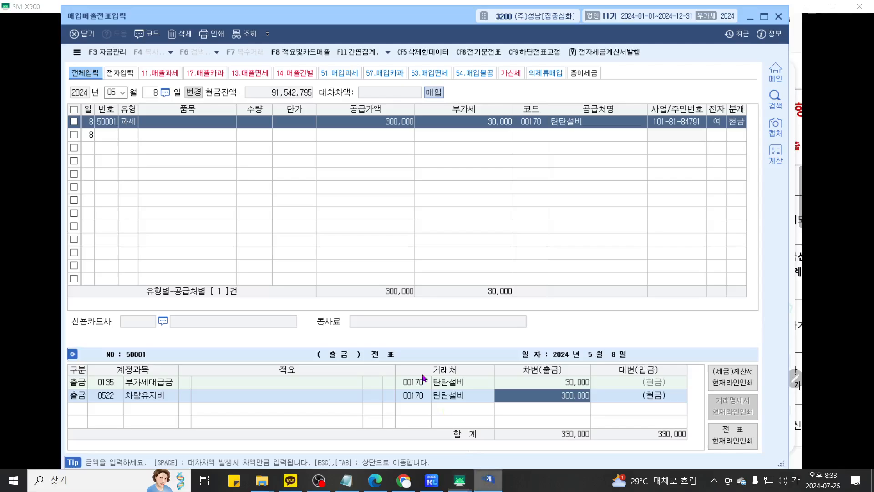
click(149, 94)
text(9)
key(Return)
text(57)
key(Return)
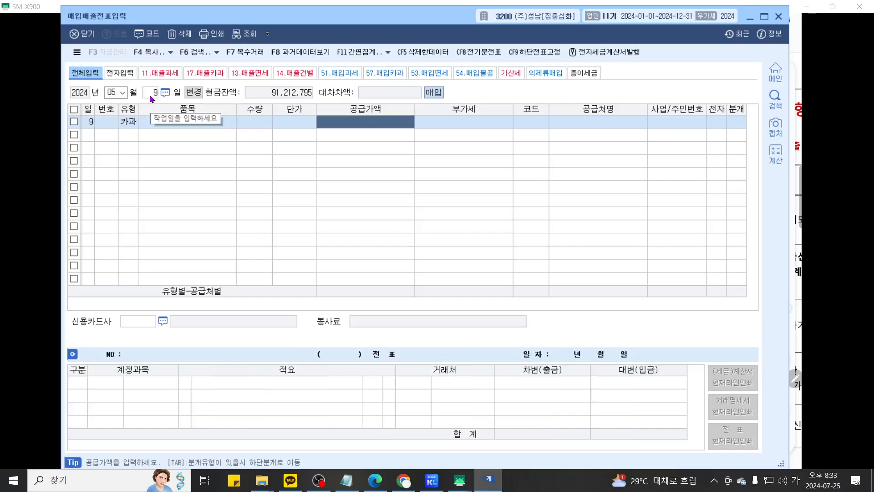
text(550)
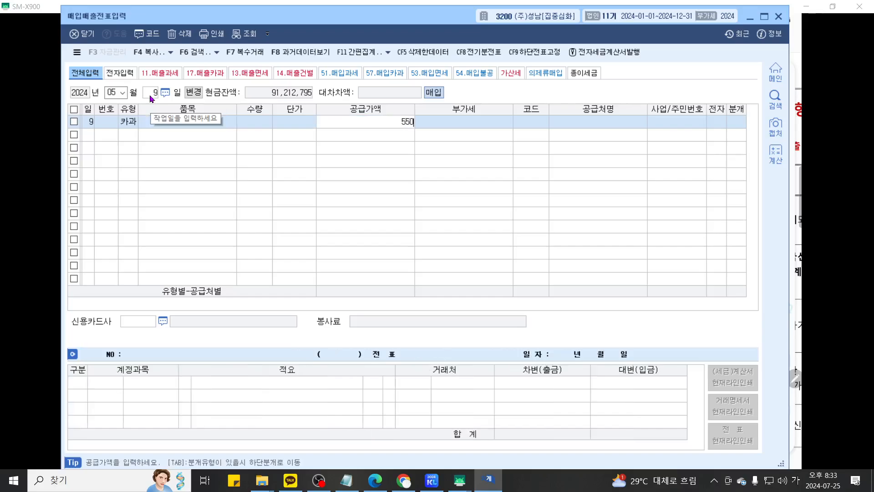
text(000)
key(Return)
key(Return)
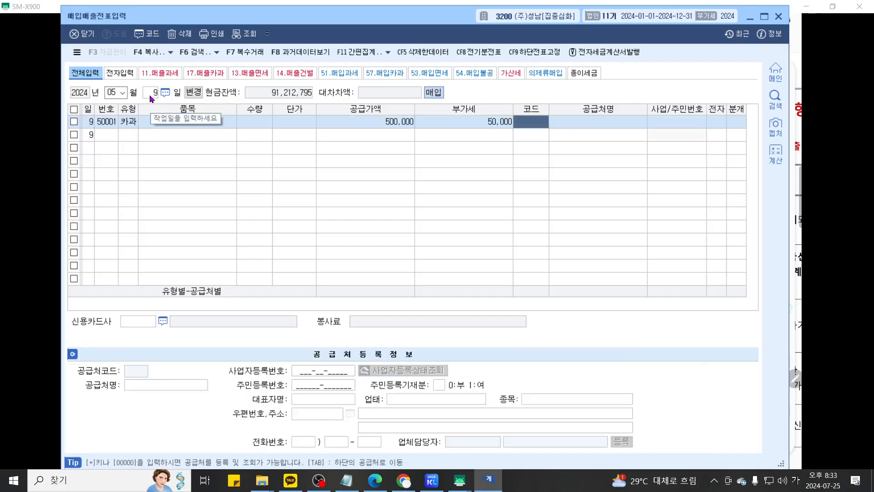
text(제주)
key(Return)
key(Return)
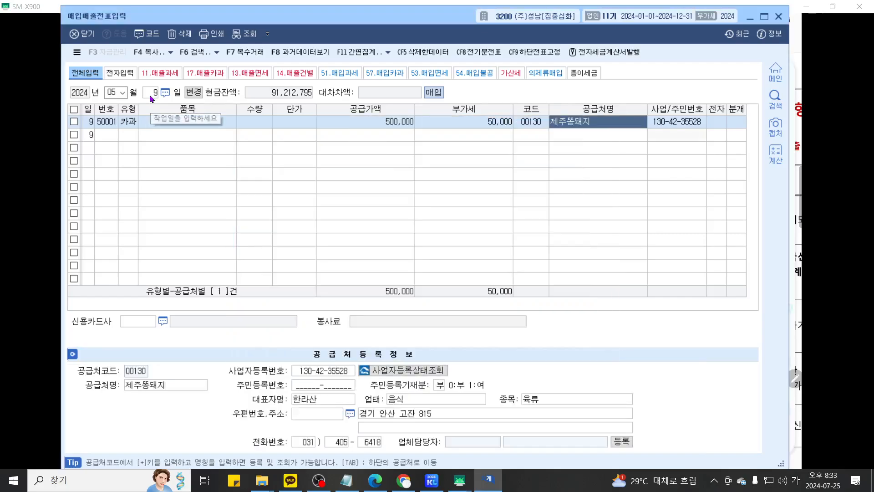
key(Return)
- Charge it to 수원카드 as a card voucher debiting 0511 복리후생비
key(F2)
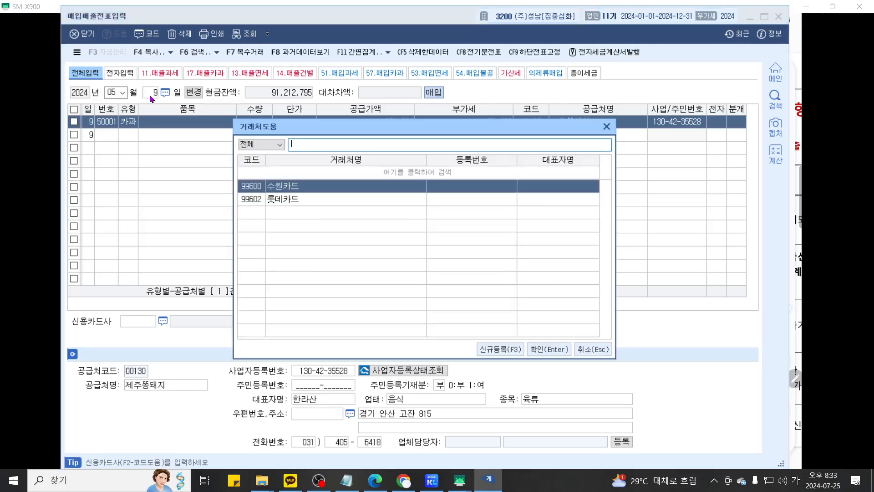
key(Return)
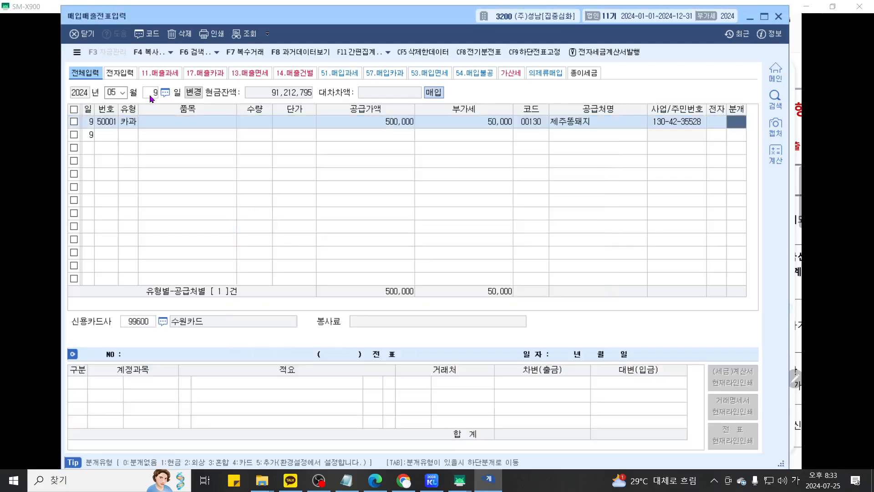
key(Return)
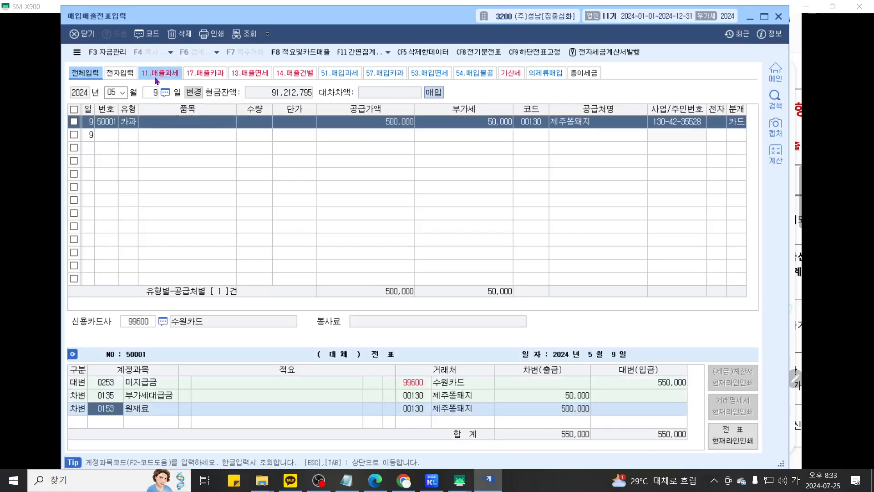
text(511)
key(Return)
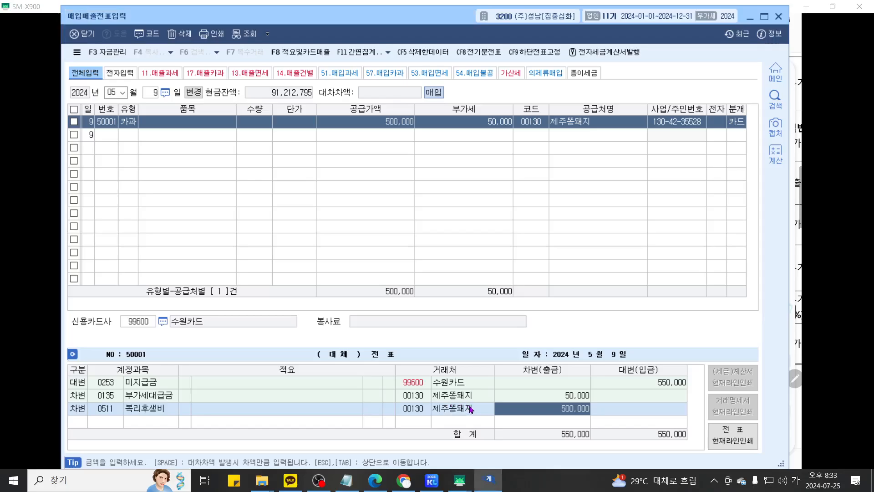
click(460, 480)
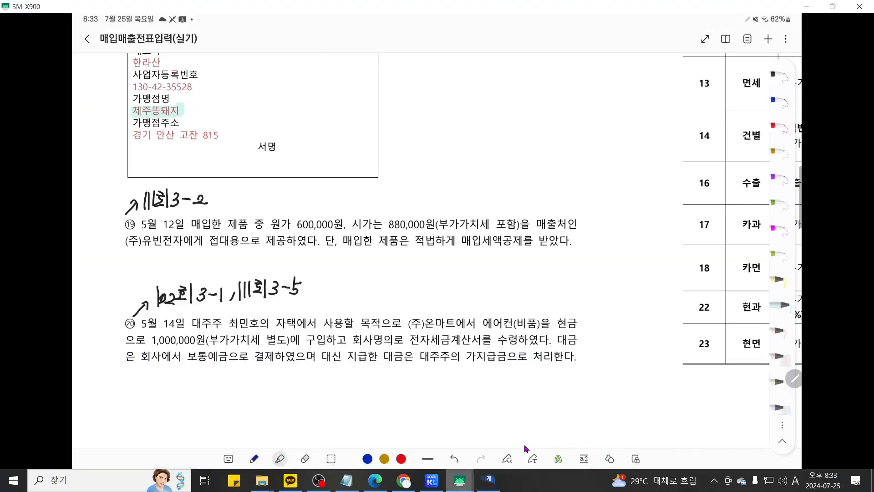
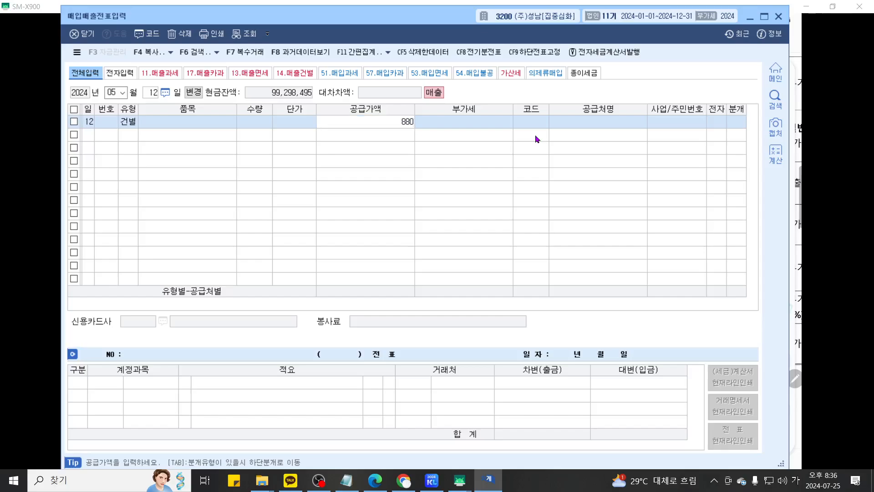
- Enter the 880,000 건별 sale to (주)유빈전자, split as 800,000 plus 80,000 VAT, with a 혼합 journal
text(000)
key(Return)
key(Return)
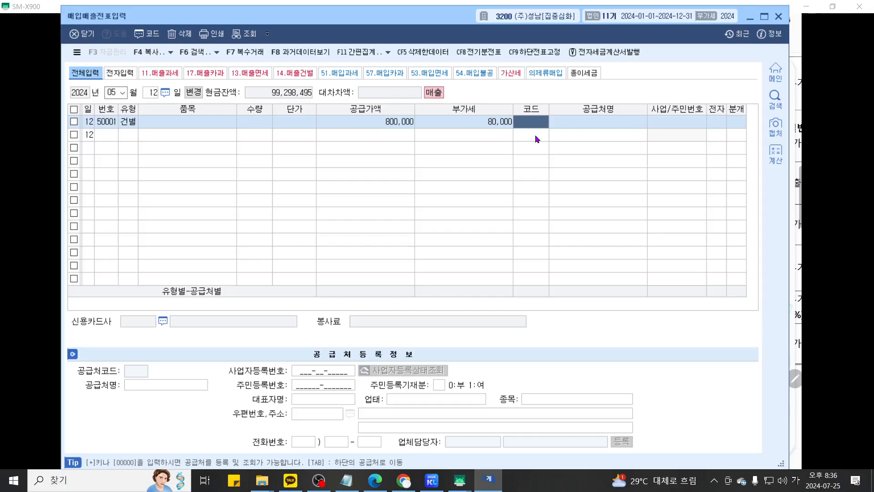
text(유빈)
key(Return)
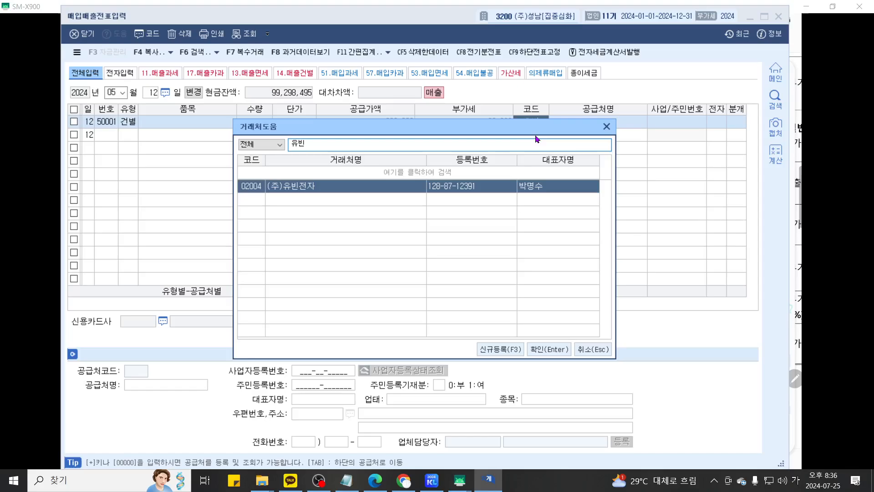
key(Return)
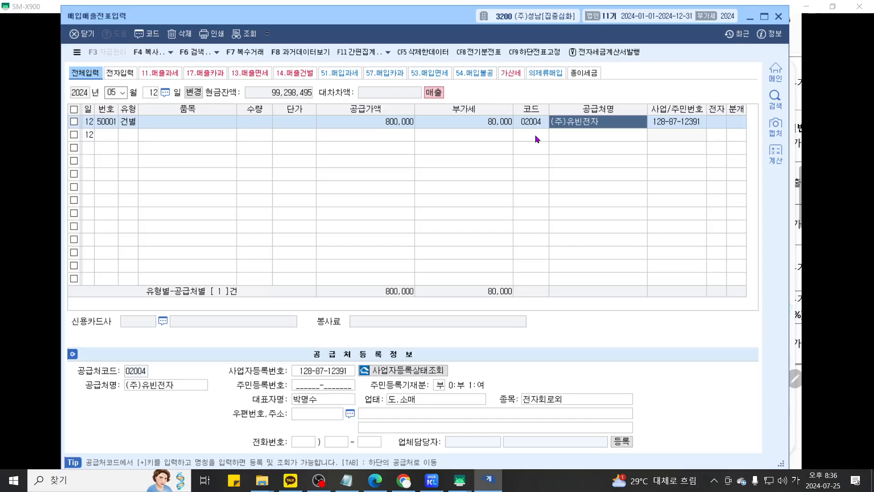
key(Return)
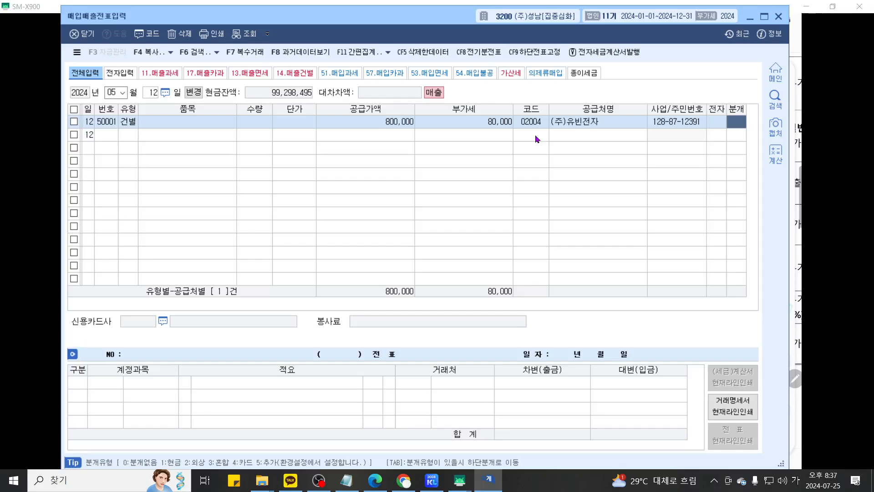
text(3)
key(Return)
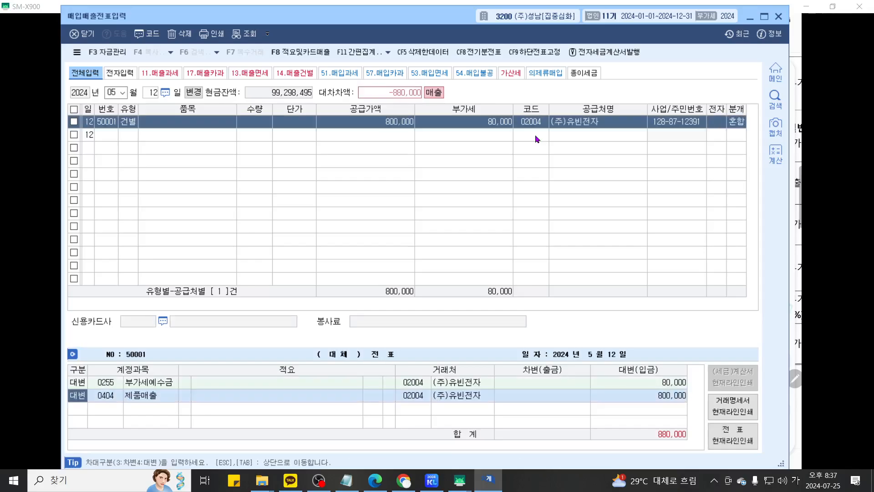
- Highlight the 제품매출 credit line, then change its account to 0150 제품
key(ctrl+1)
scroll(373, 361, up, 2)
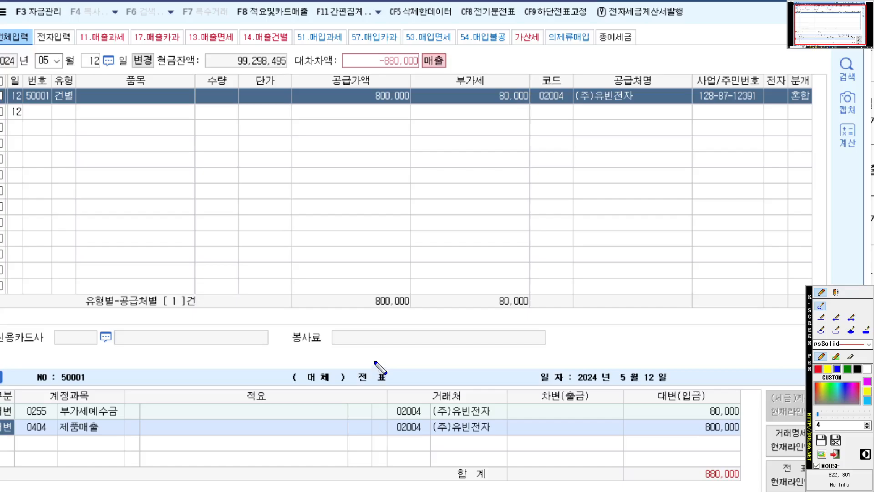
drag(372, 361, 385, 304)
mouse_move(45, 388)
mouse_down()
mouse_move(858, 390)
mouse_move(635, 398)
mouse_up()
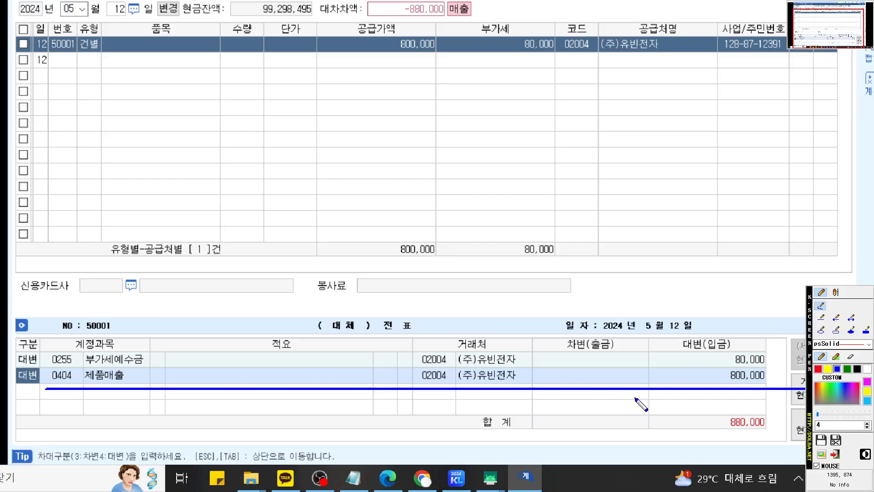
key(Escape)
key(Return)
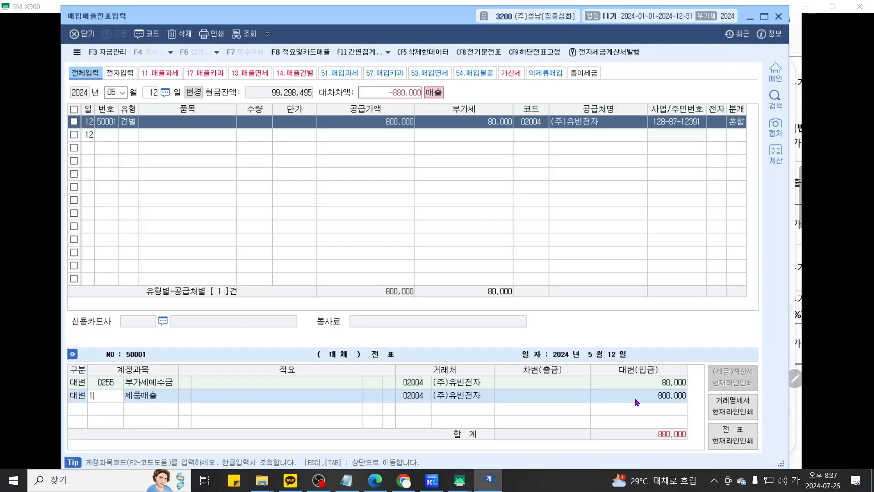
text(150)
key(Return)
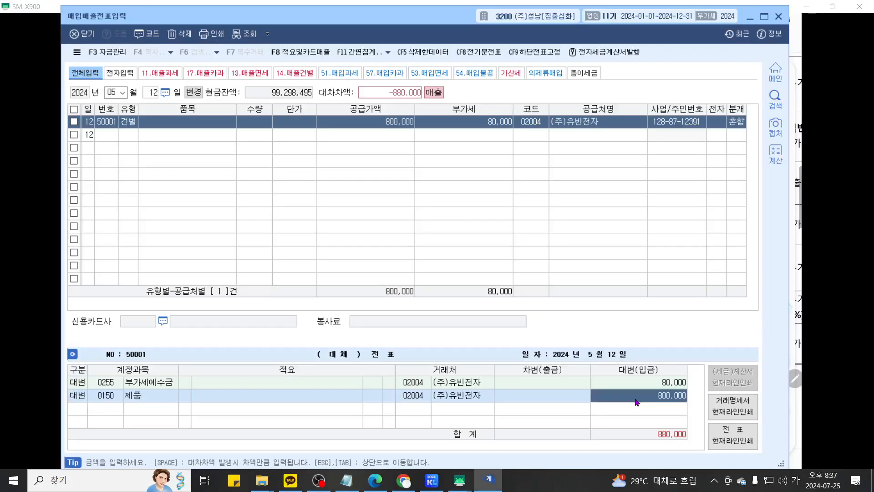
- Set the 0150 제품 credit line amount to 600,000
key(ctrl+2)
scroll(647, 395, up, 2)
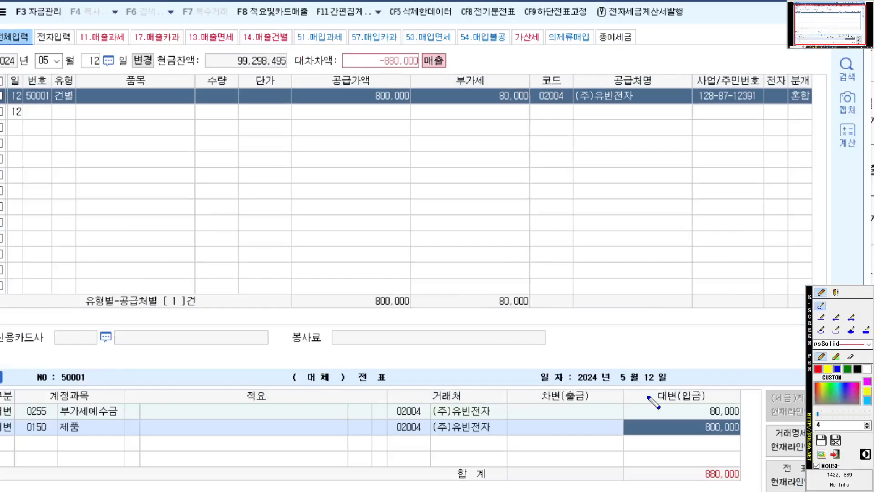
scroll(655, 401, down, 2)
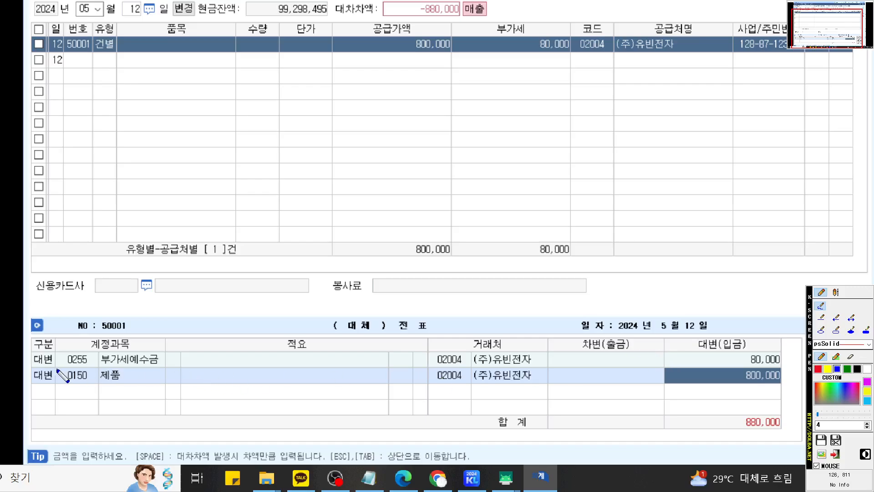
drag(46, 367, 809, 368)
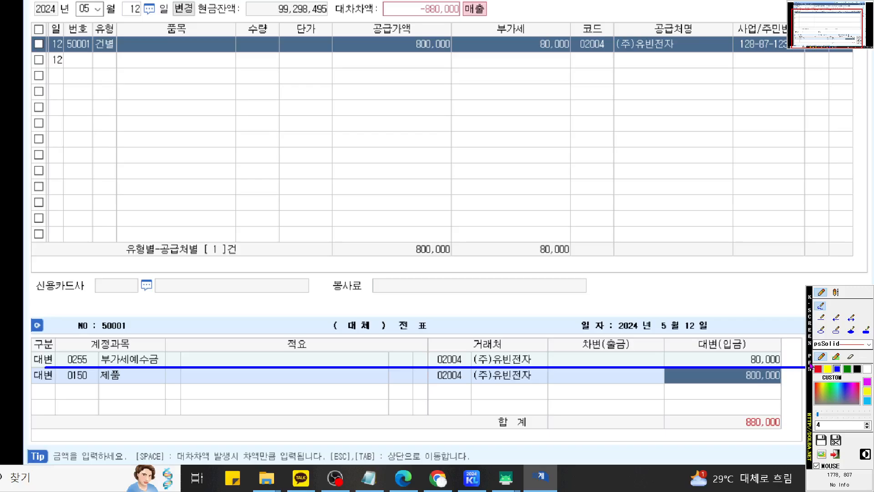
key(Escape)
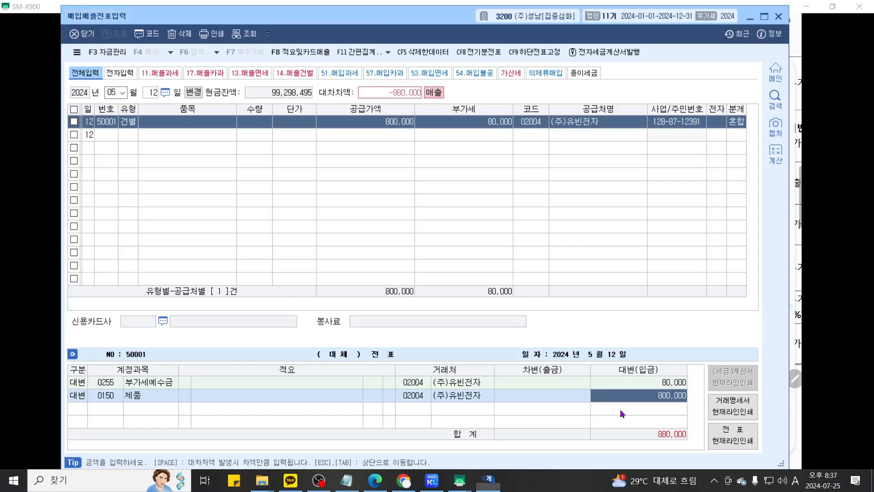
text(600)
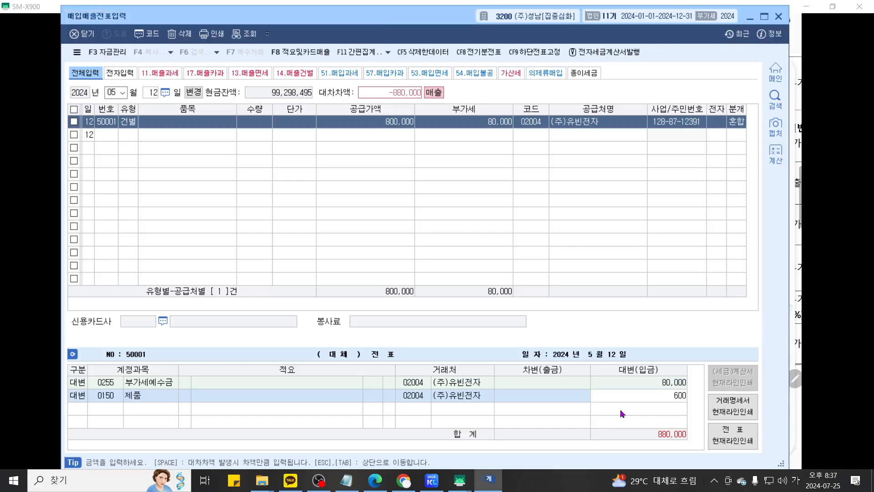
text(,000)
key(Return)
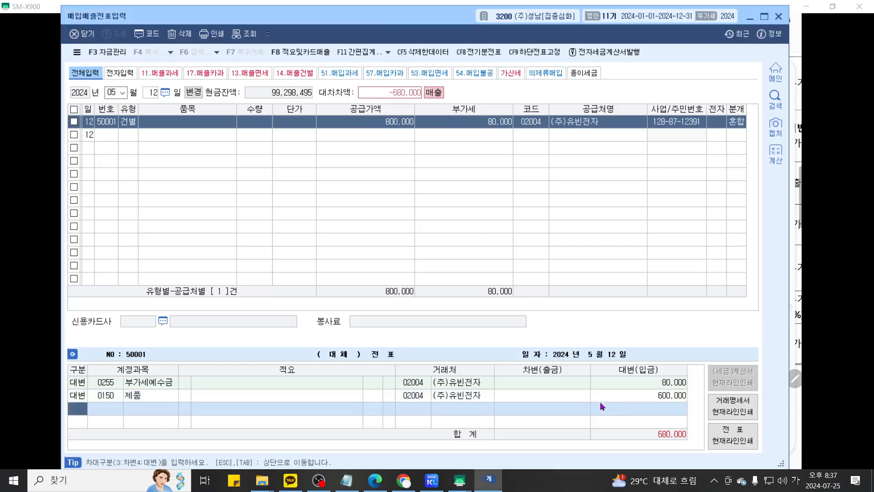
- Mark the empty row below for the upcoming debit line
key(ctrl+1)
scroll(610, 358, up, 2)
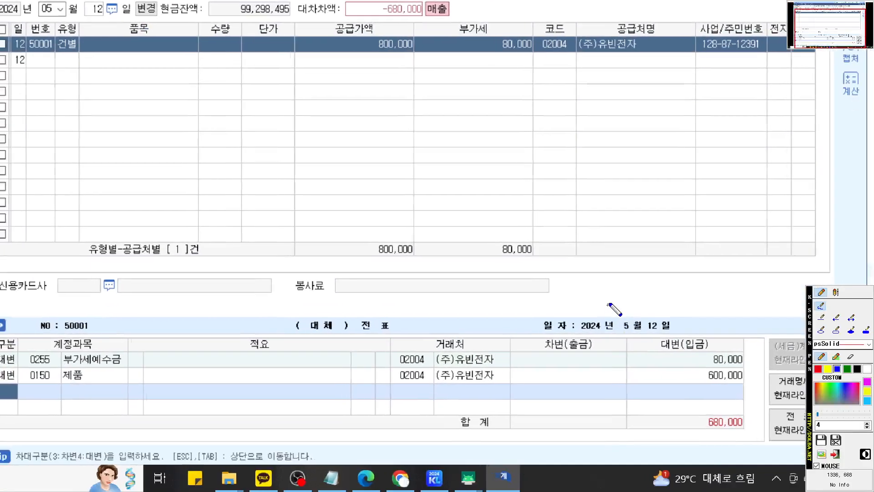
drag(17, 383, 807, 384)
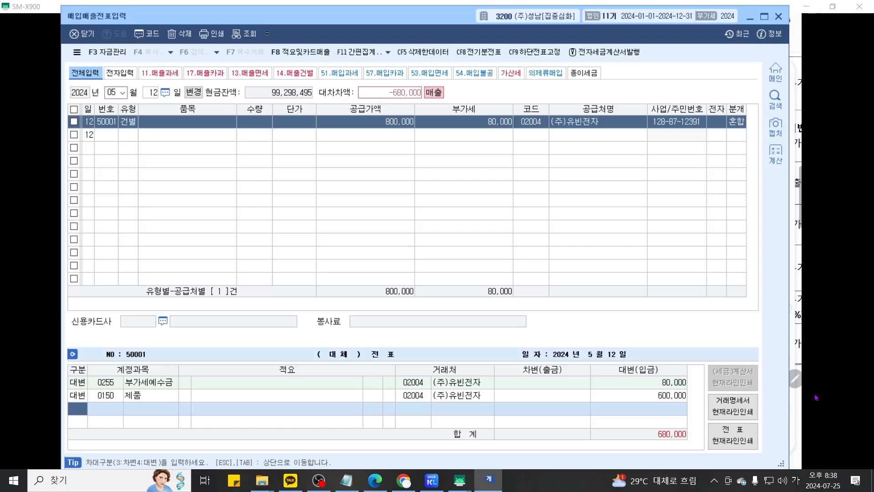
- Debit 0813 기업업무추진비 for 680,000 to balance the voucher, then mark the 제품 line's empty description
text(38)
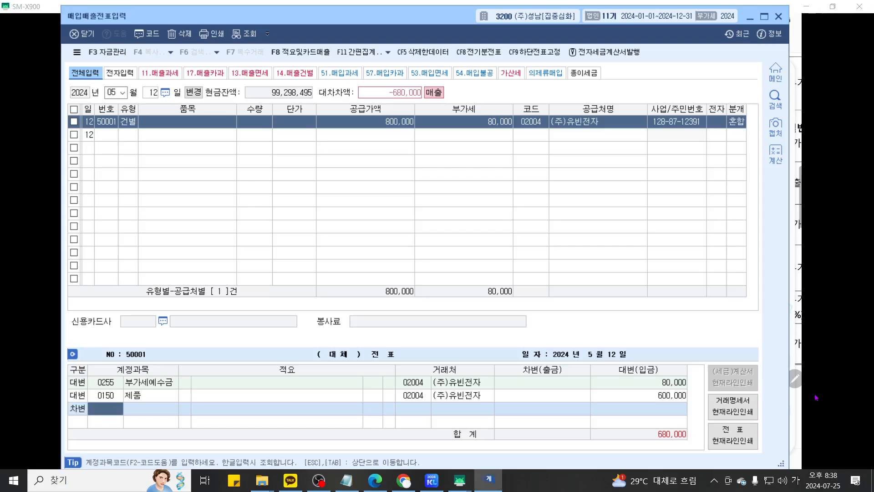
text(13)
key(Return)
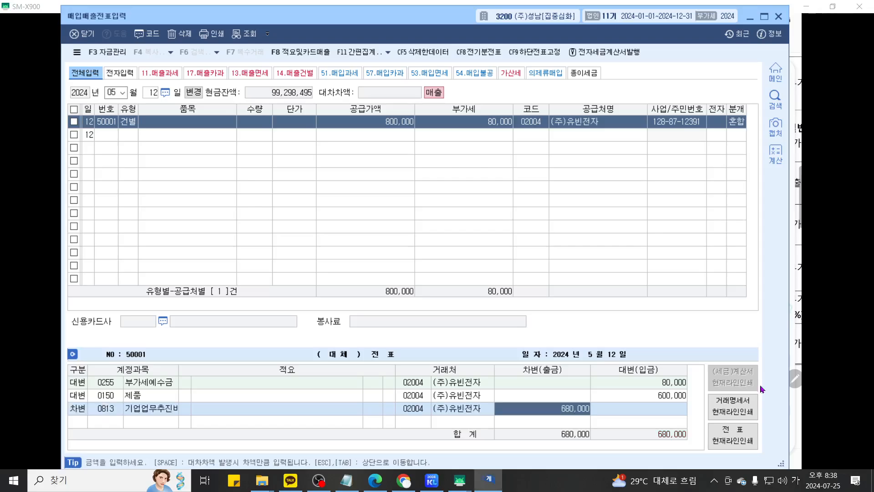
key(ctrl+2)
scroll(564, 358, up, 4)
drag(567, 346, 585, 256)
scroll(595, 263, down, 2)
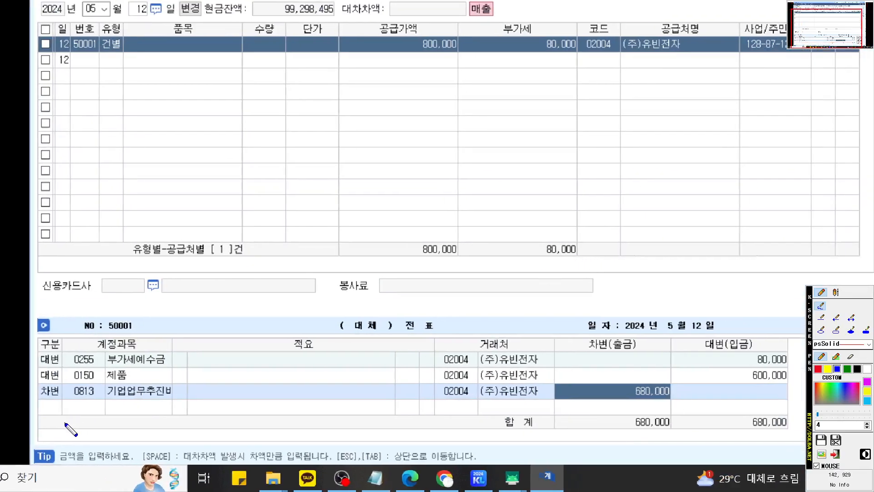
drag(50, 401, 671, 401)
drag(49, 382, 806, 383)
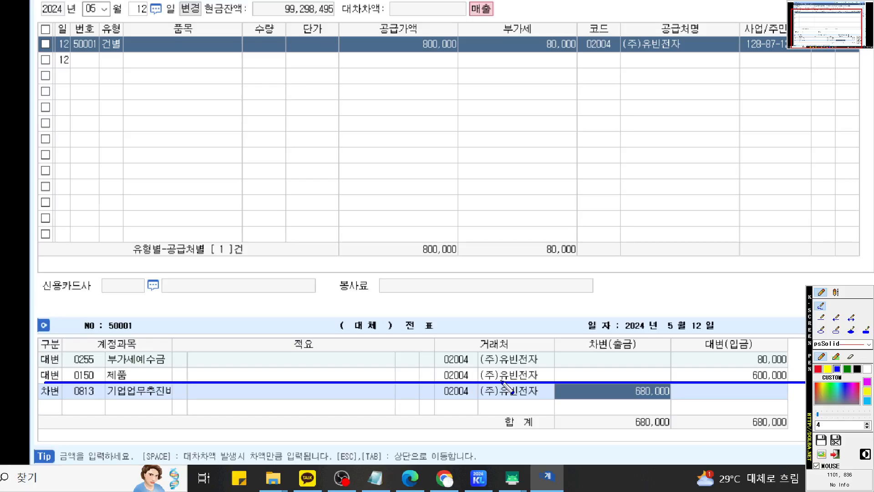
mouse_move(188, 382)
mouse_down()
mouse_move(174, 367)
mouse_move(188, 385)
mouse_move(178, 386)
mouse_move(199, 383)
mouse_up()
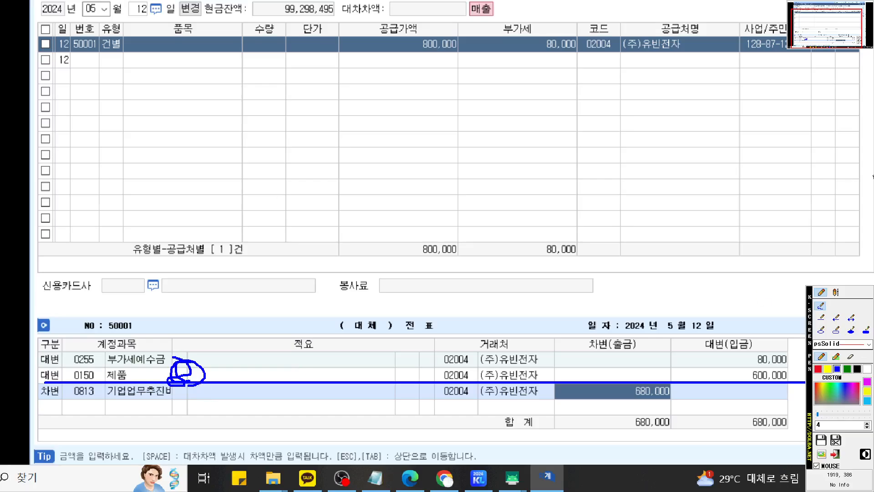
- Give the 제품 credit line description code 08 (타계정으로 대체액 손익계산서 반영분)
key(Escape)
key(Left)
key(Left)
key(Left)
key(Left)
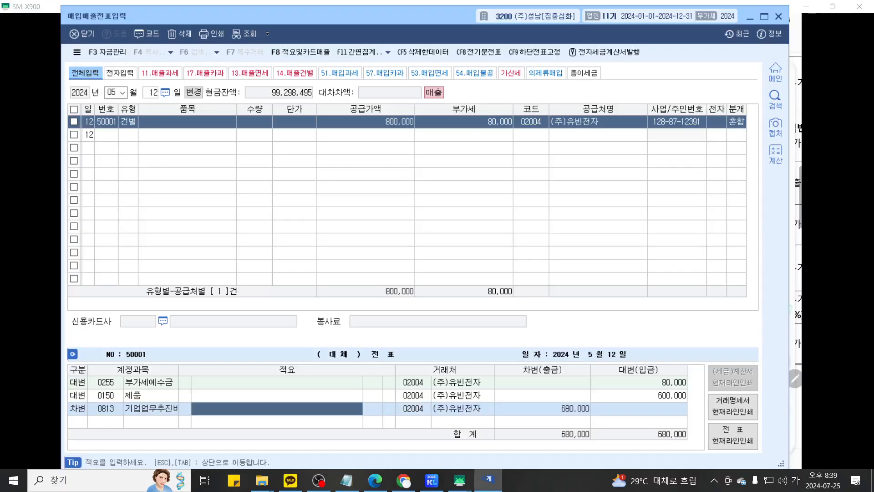
key(Up)
text(8)
key(Return)
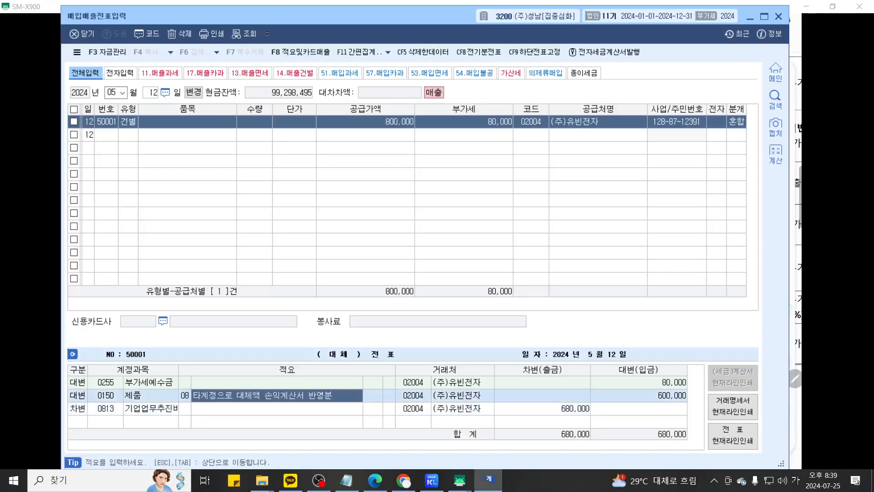
- Underline the new 제품 description, then bring the tablet's problem-notes window forward
key(ctrl+F1)
scroll(540, 297, up, 3)
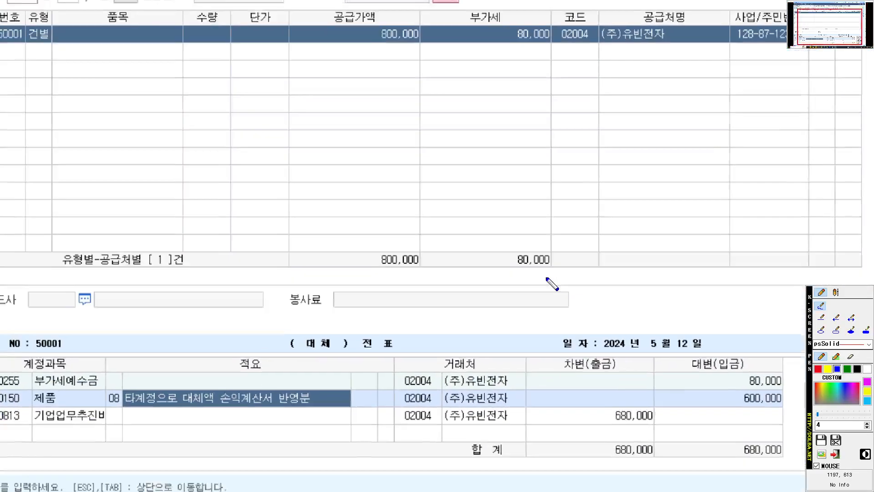
scroll(550, 261, down, 3)
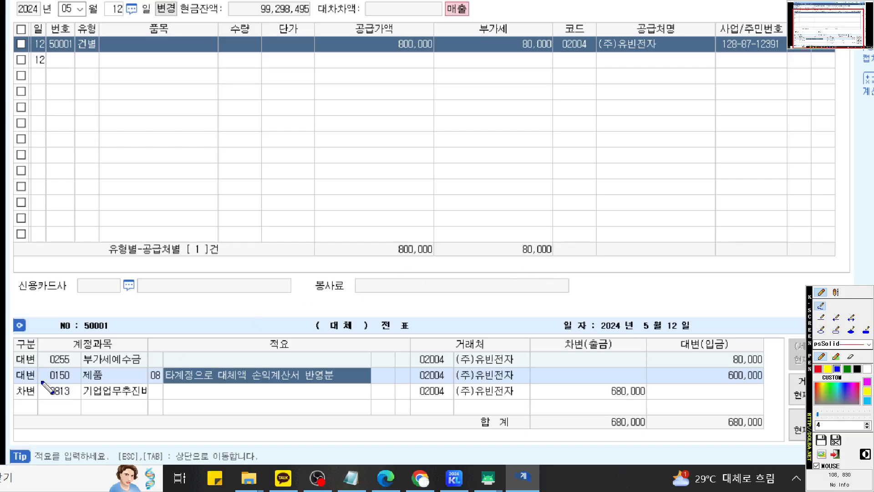
drag(16, 383, 390, 383)
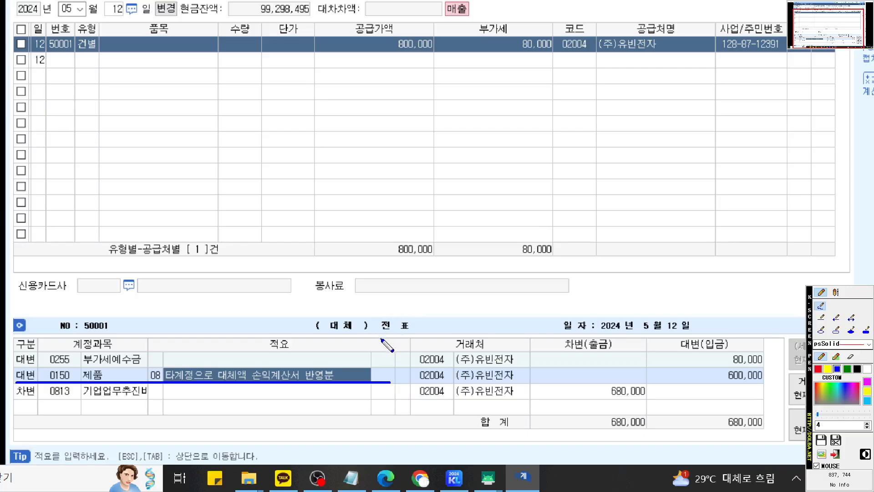
key(Escape)
mouse_move(467, 484)
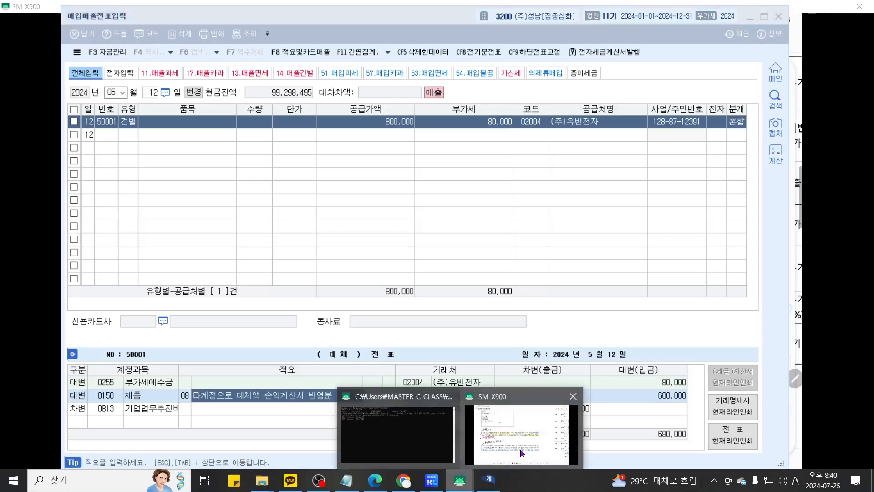
click(526, 452)
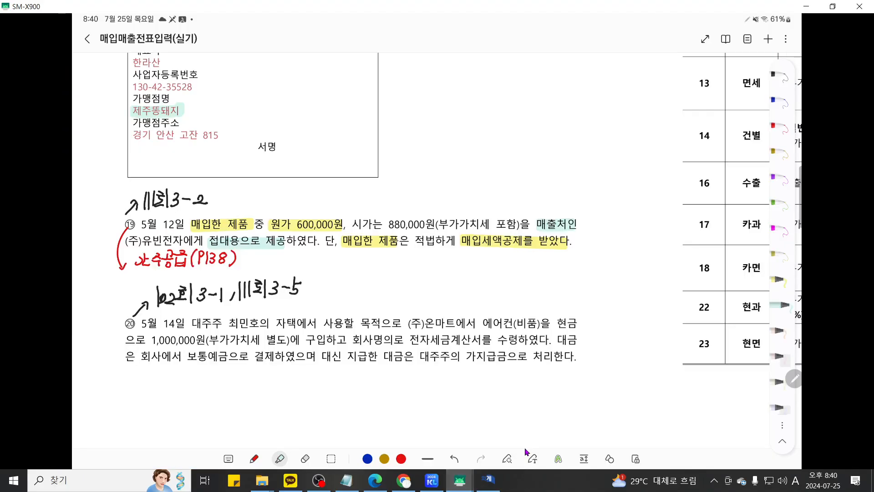